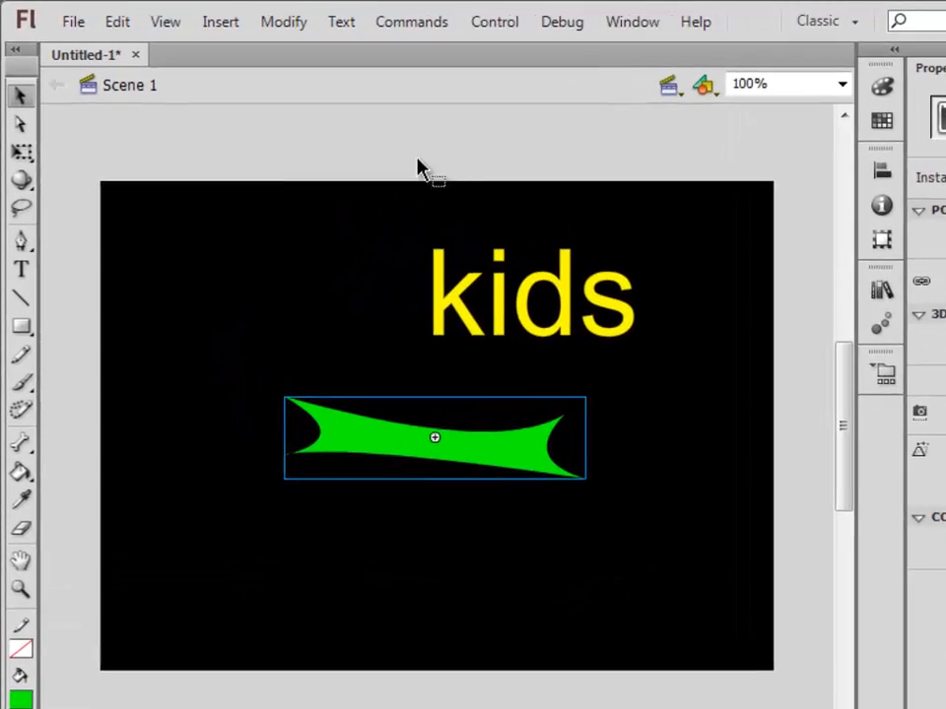
Step: Save the document as kidsOnCampus in the jciDocs folder, in the Flash CS5.5 Document (*.fla) format
key(ctrl+s)
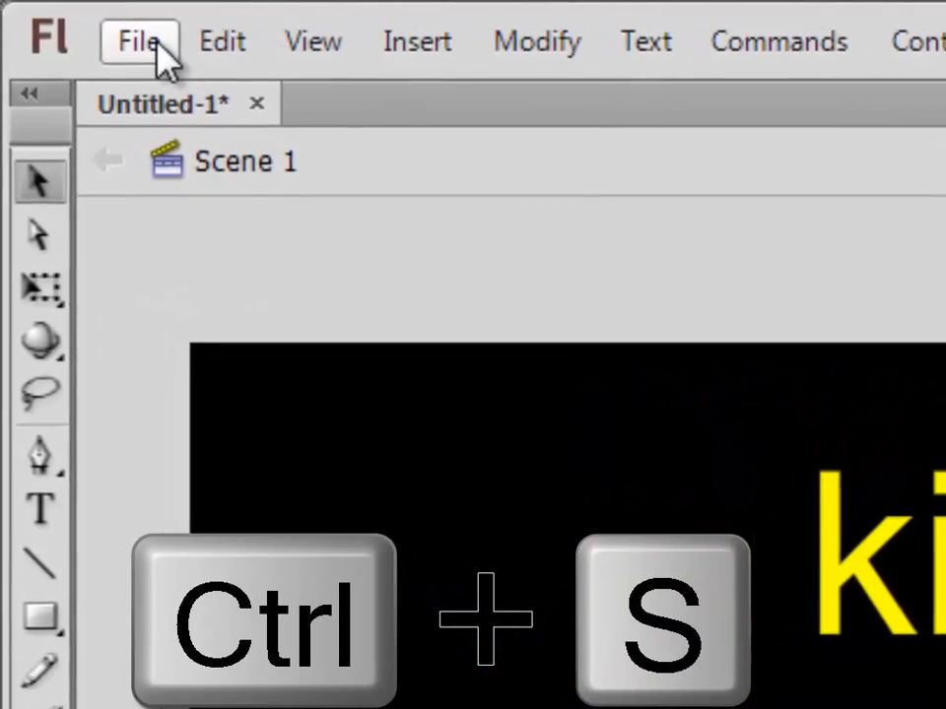
click(158, 47)
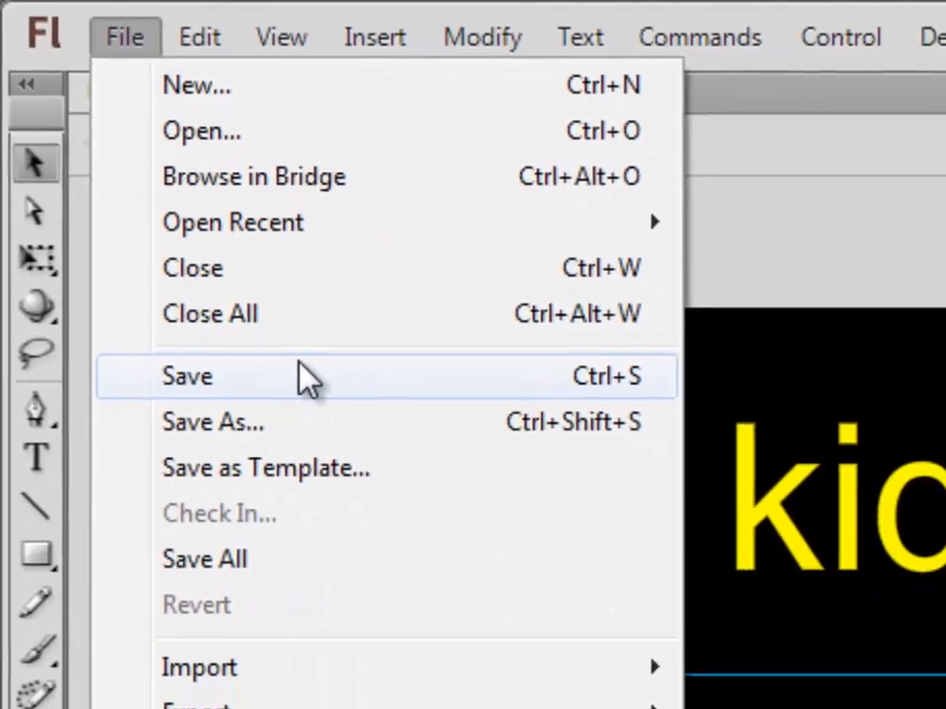
click(306, 378)
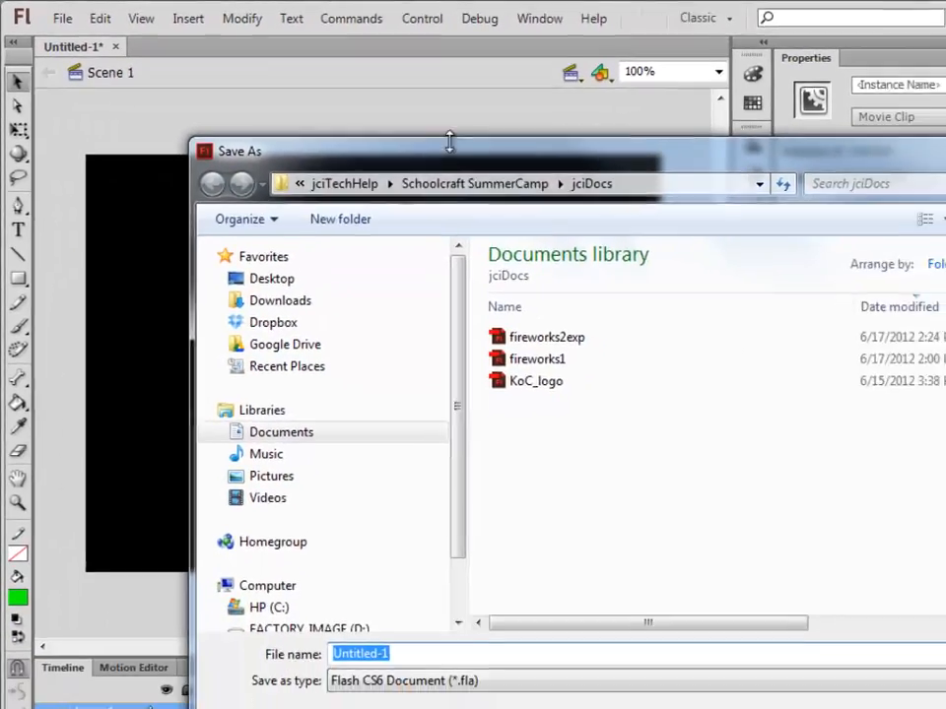
drag(467, 153, 277, 43)
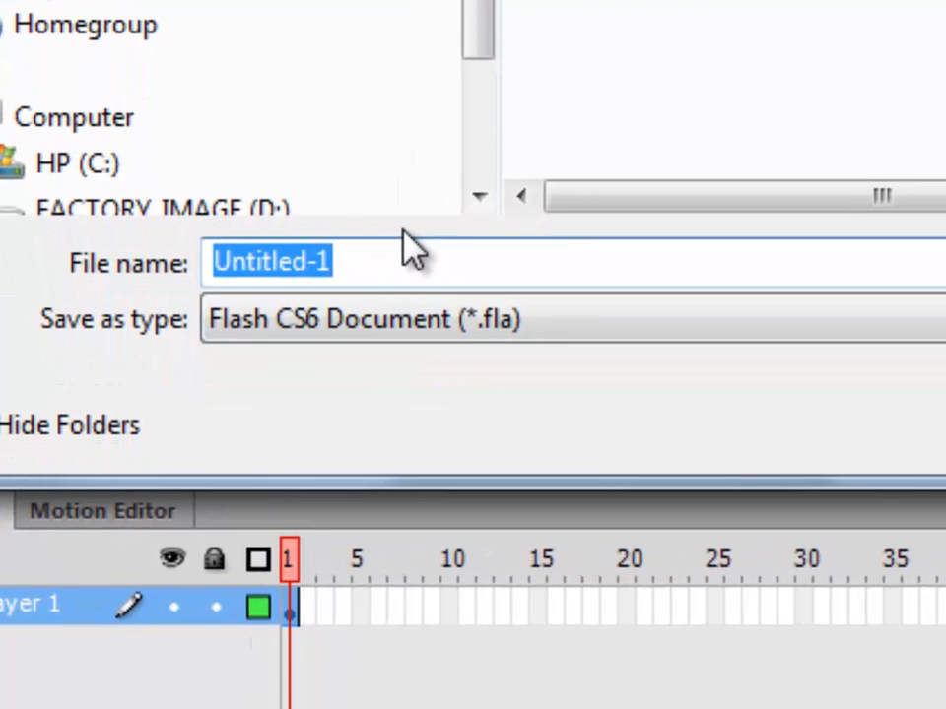
text(kids)
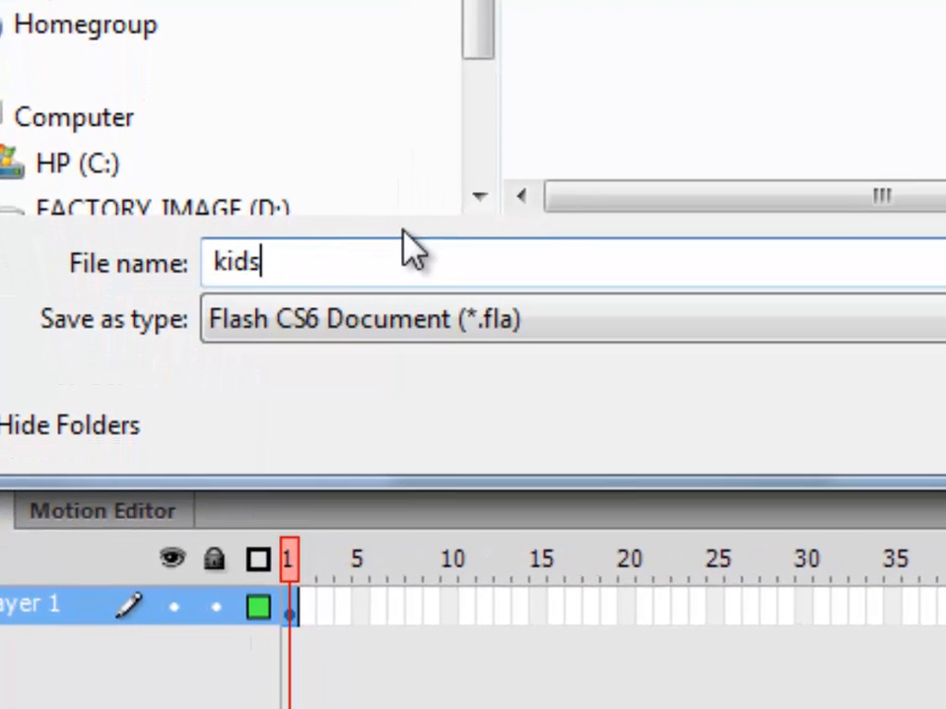
text(OnCamp)
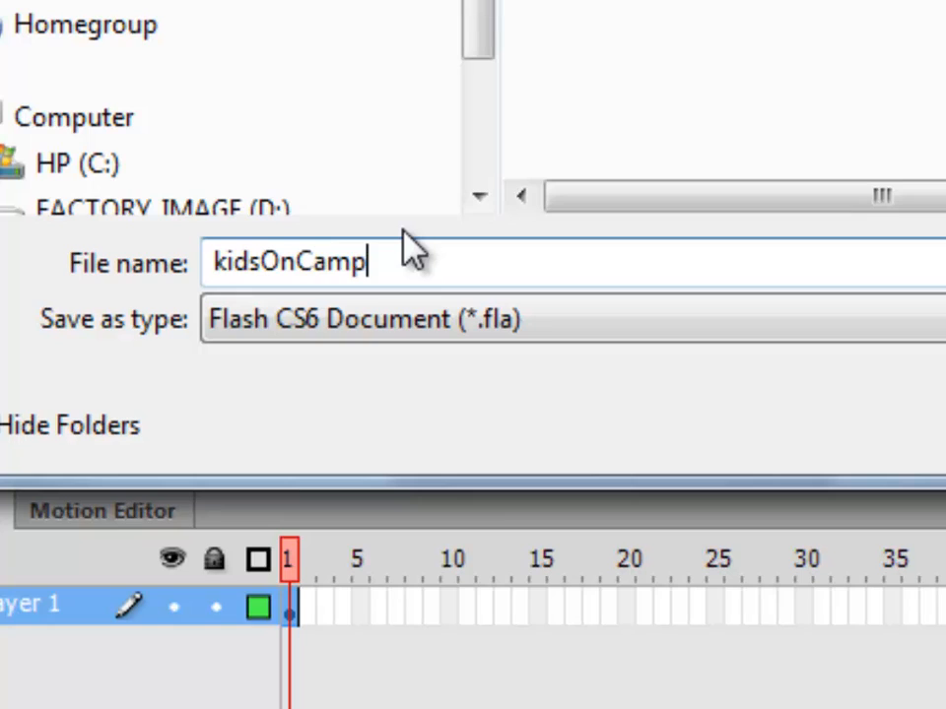
text(us)
click(572, 333)
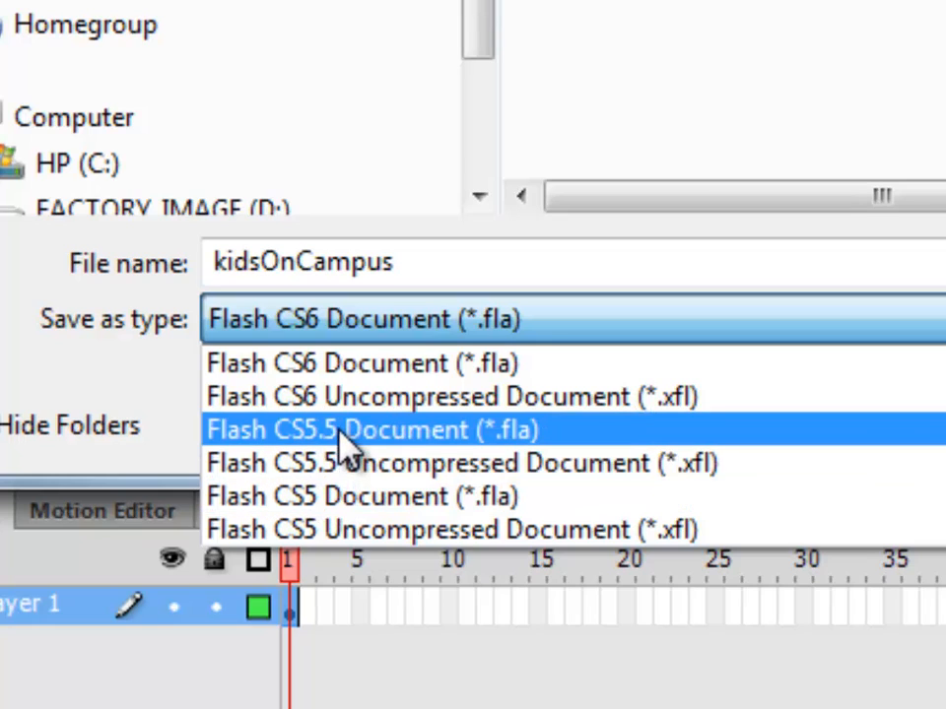
click(352, 437)
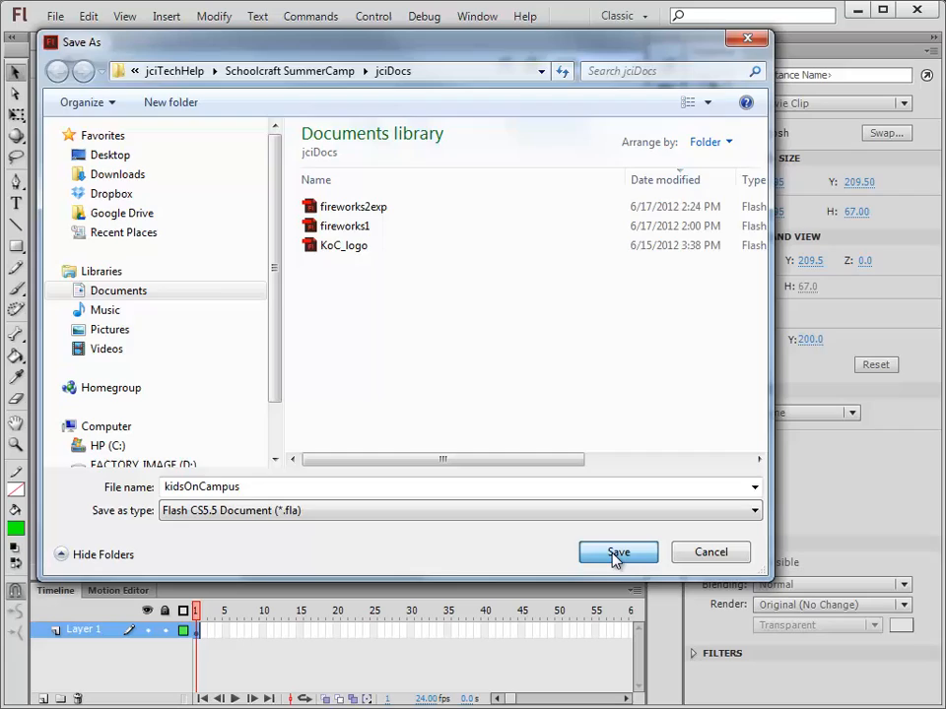
click(615, 555)
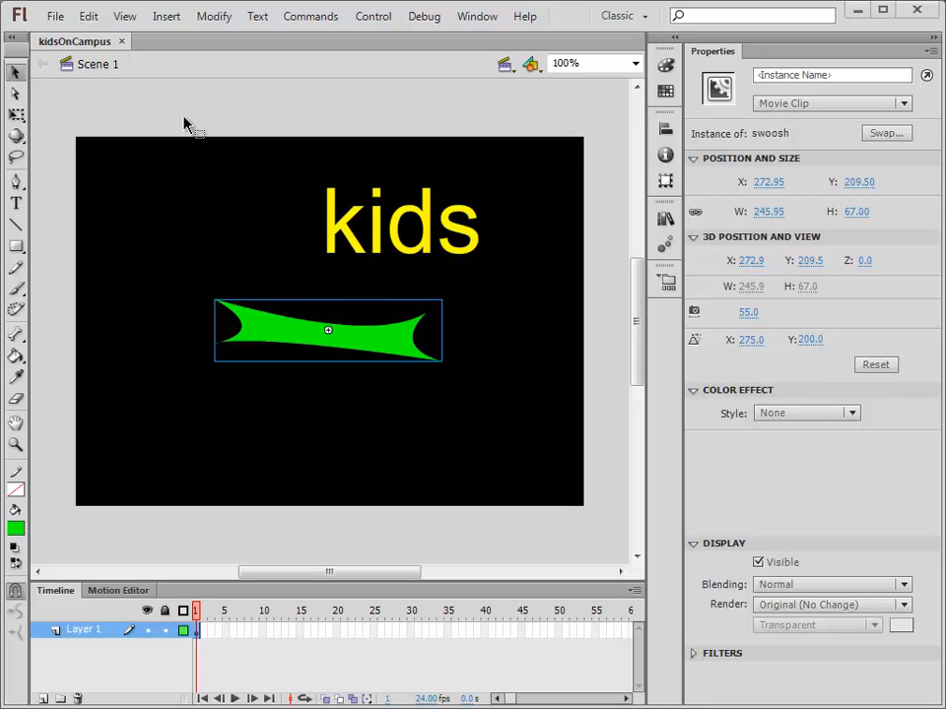
Step: Select both the kids text and the green swoosh on the stage and distribute them to separate layers
drag(182, 116, 531, 423)
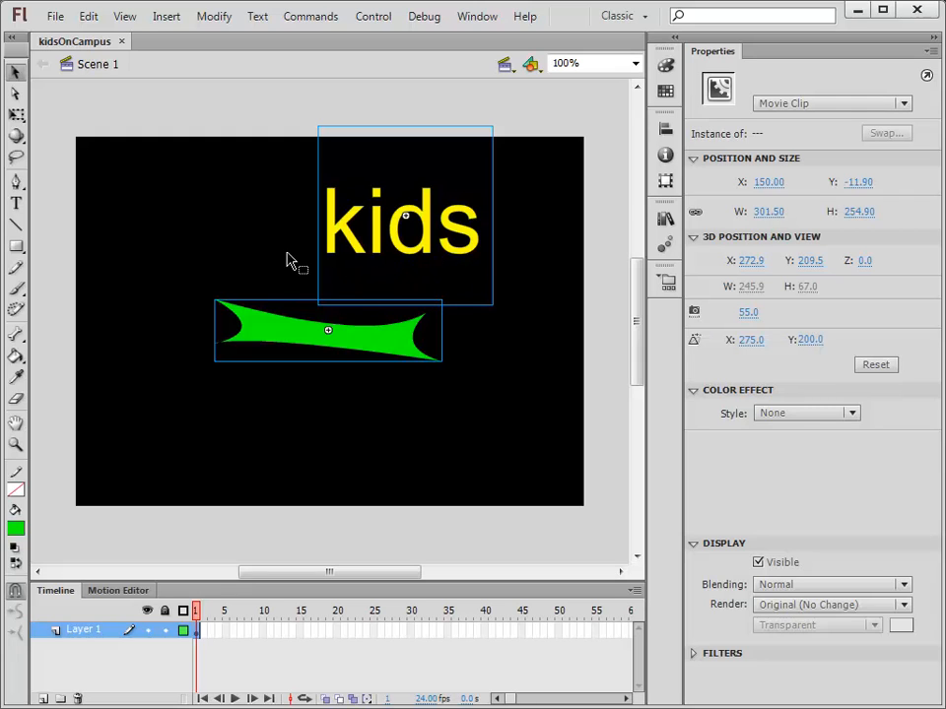
right_click(358, 274)
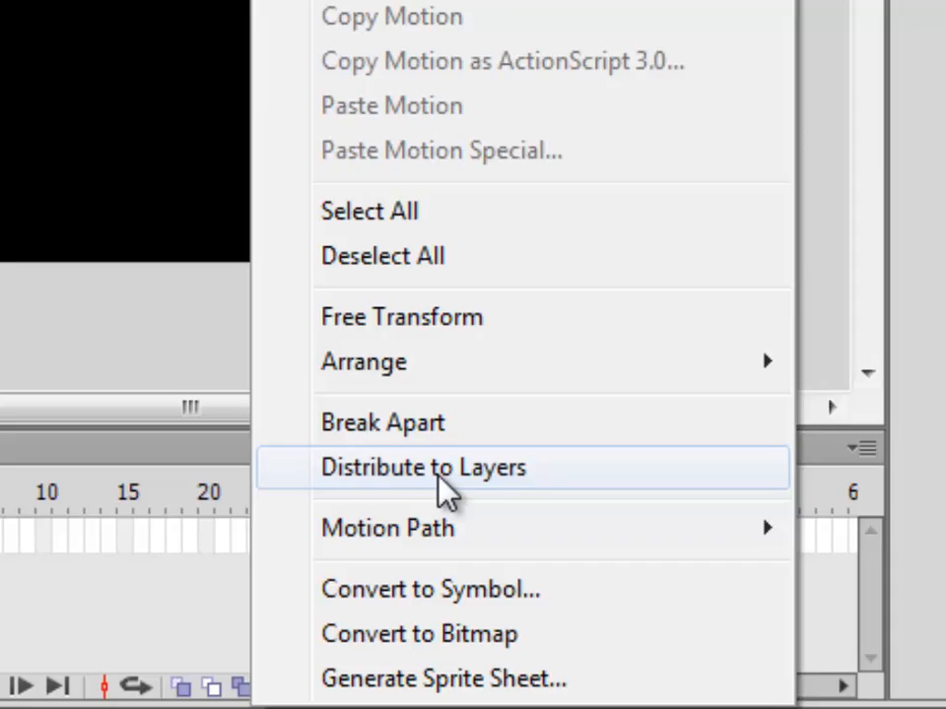
click(436, 446)
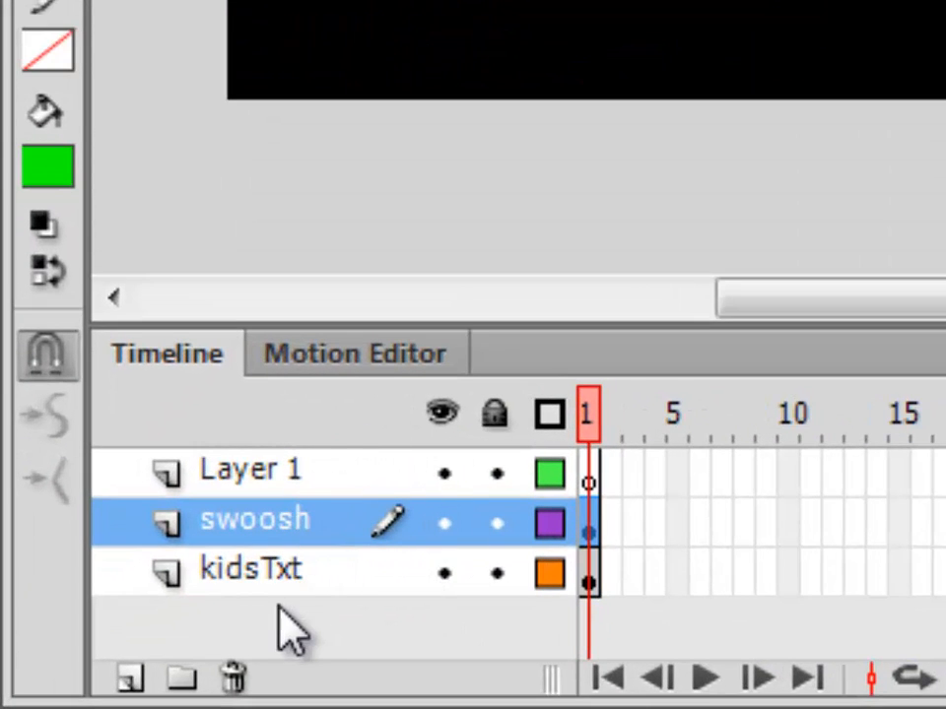
Step: Check what the kidsTxt and swoosh layers contain and which symbol the kids text is an instance of
click(275, 569)
click(301, 532)
click(296, 583)
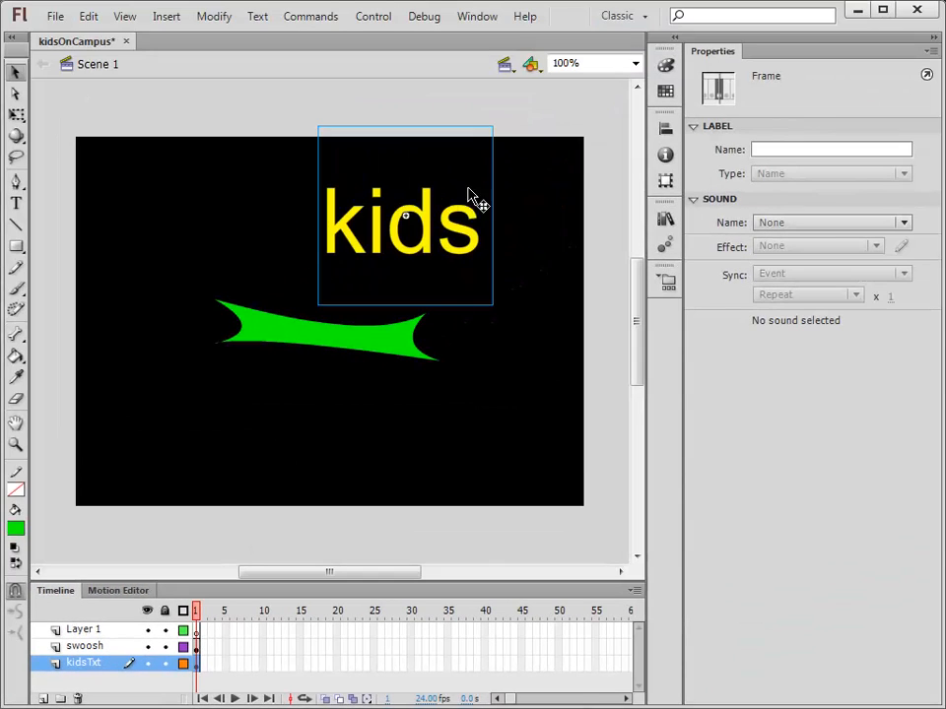
click(456, 209)
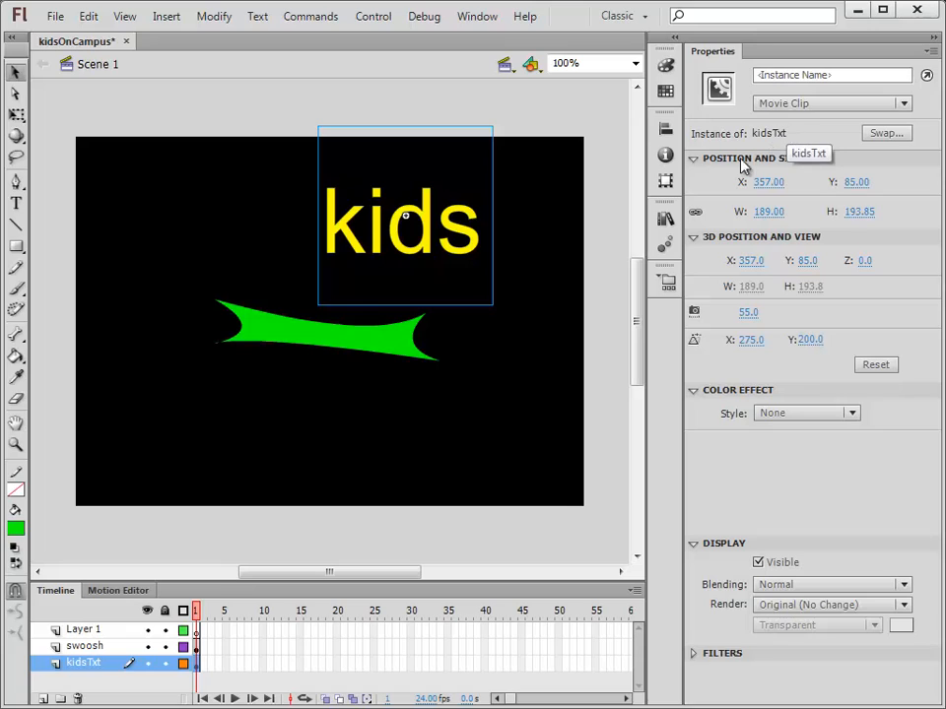
text(kids)
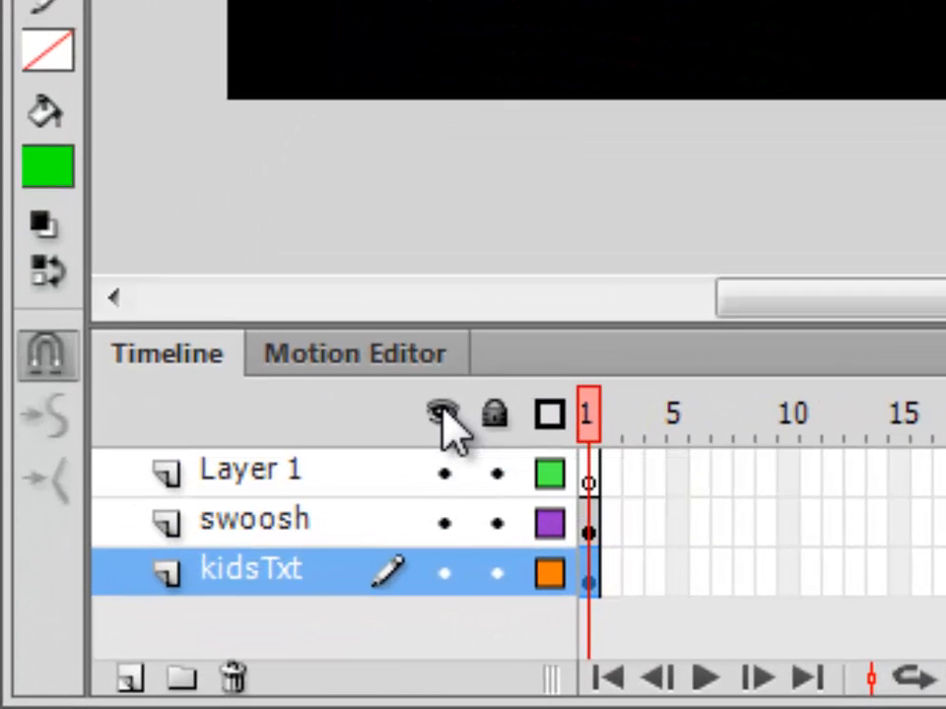
Step: Hide and show all layers at once, and do the same individually for the swoosh layer and Layer 1
click(443, 418)
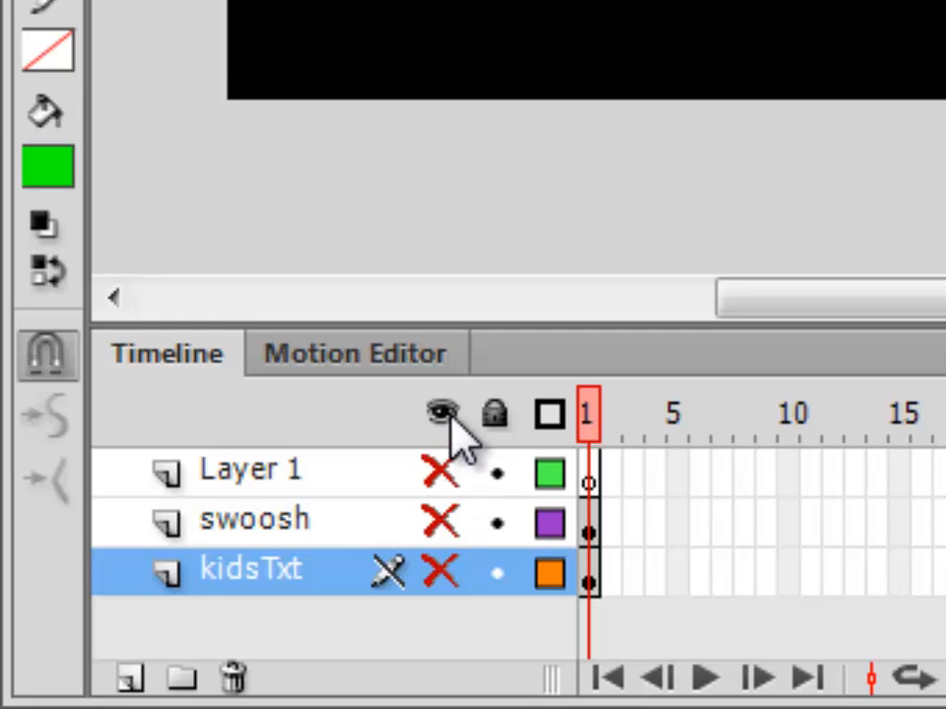
click(448, 425)
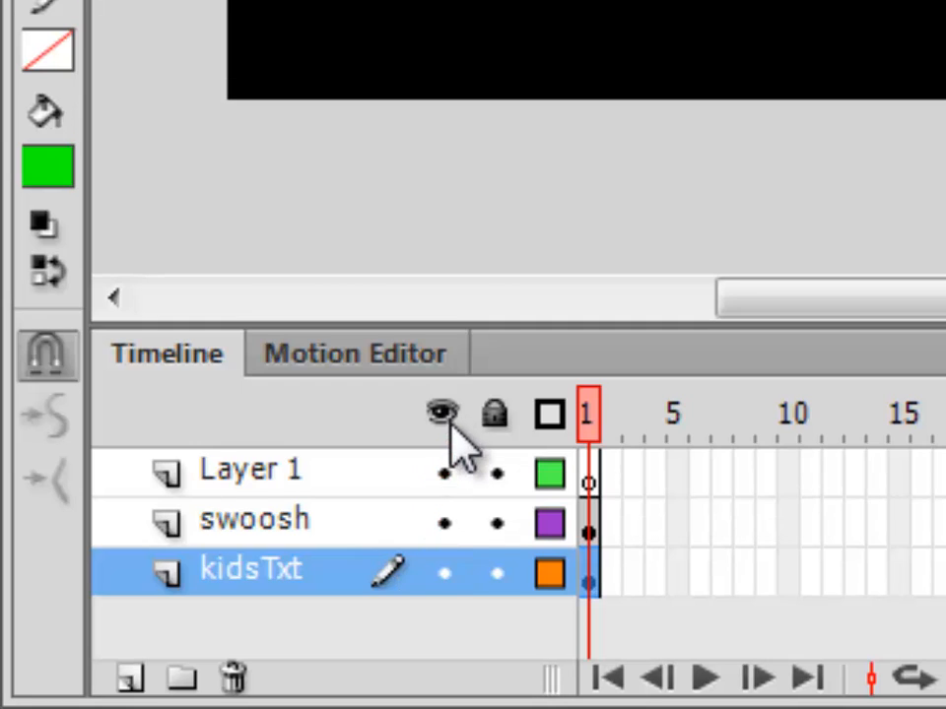
click(443, 523)
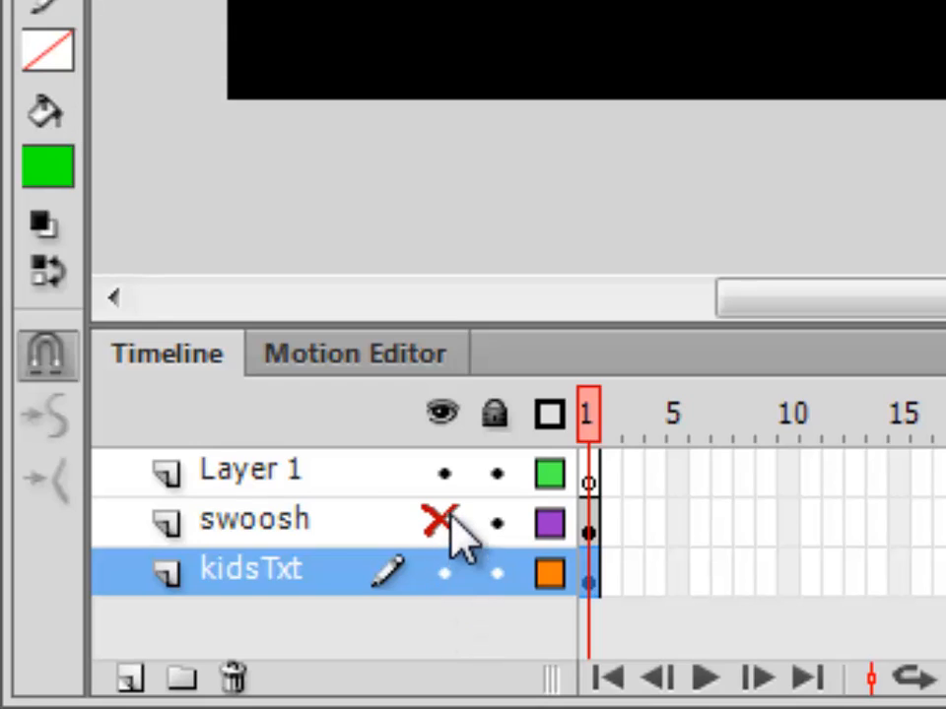
click(446, 475)
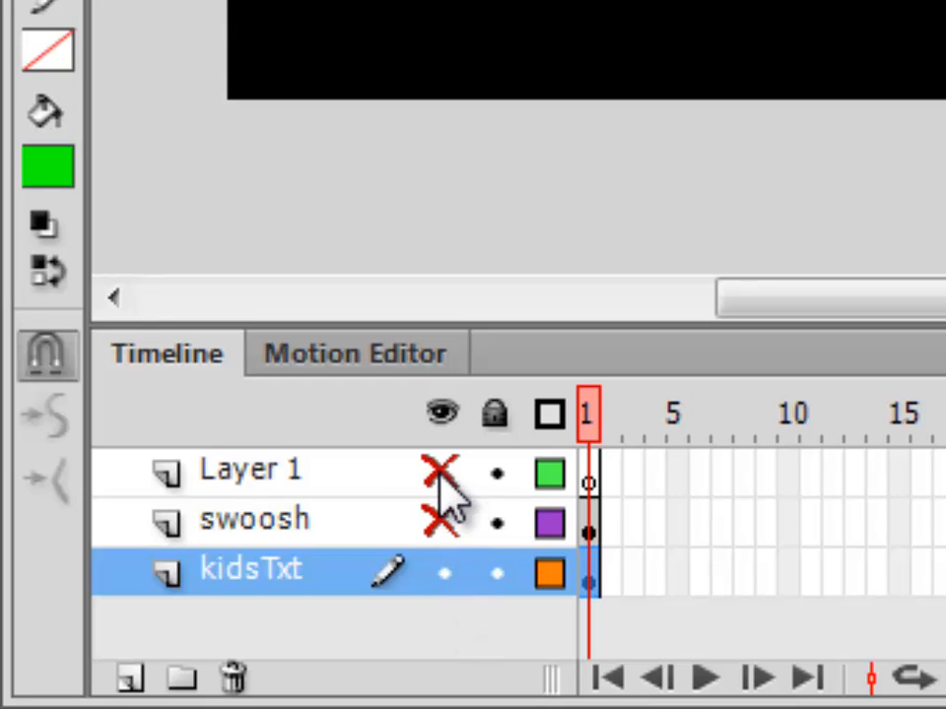
click(443, 522)
click(444, 474)
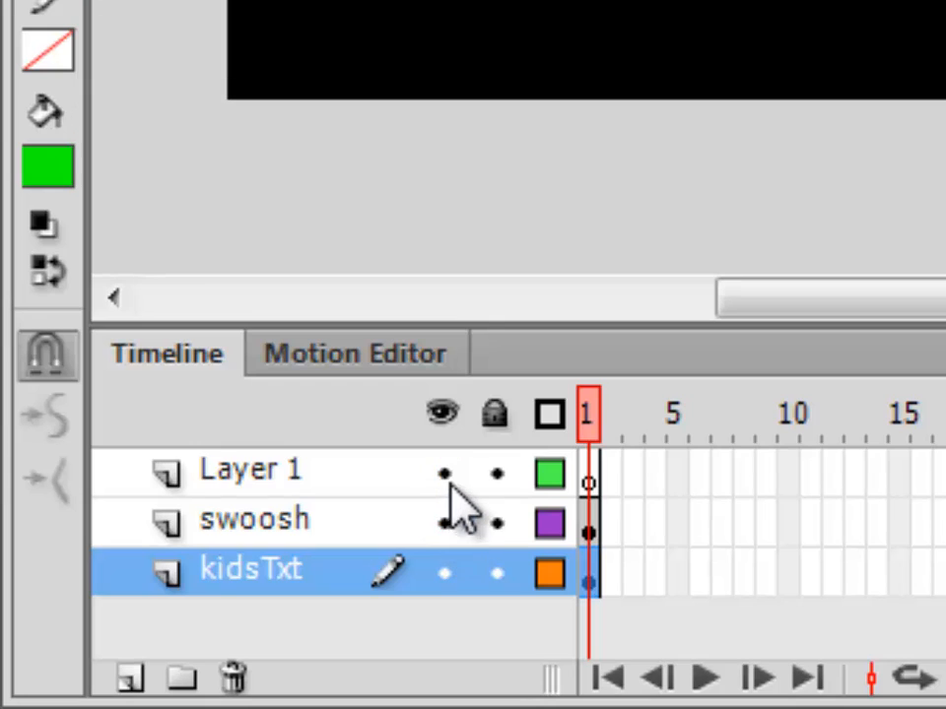
Step: Lock and unlock all layers at once, and do the same for the swoosh layer alone
click(496, 414)
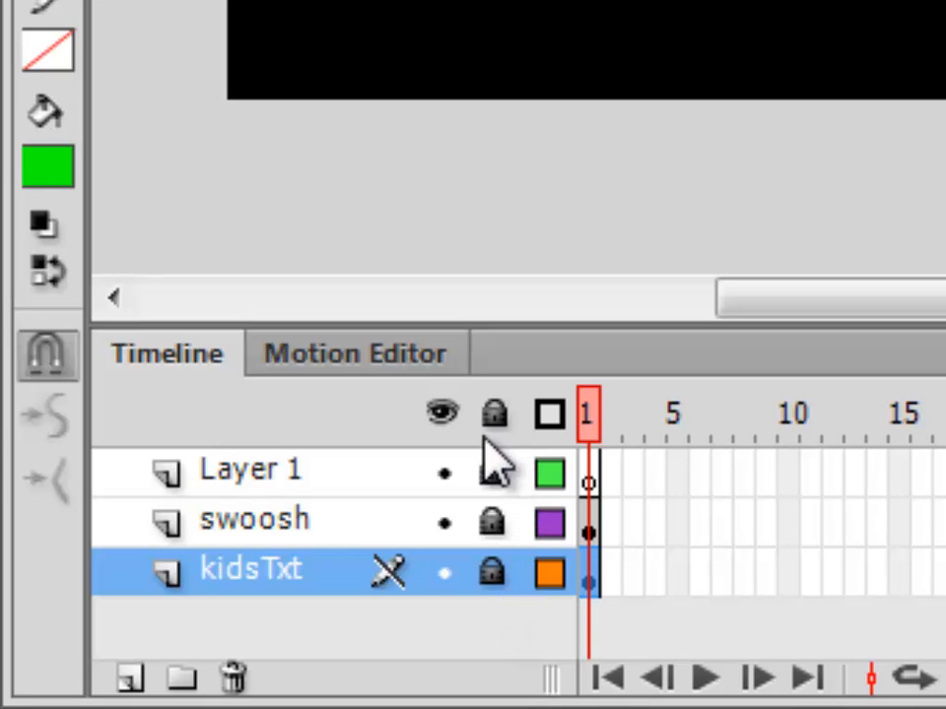
click(494, 415)
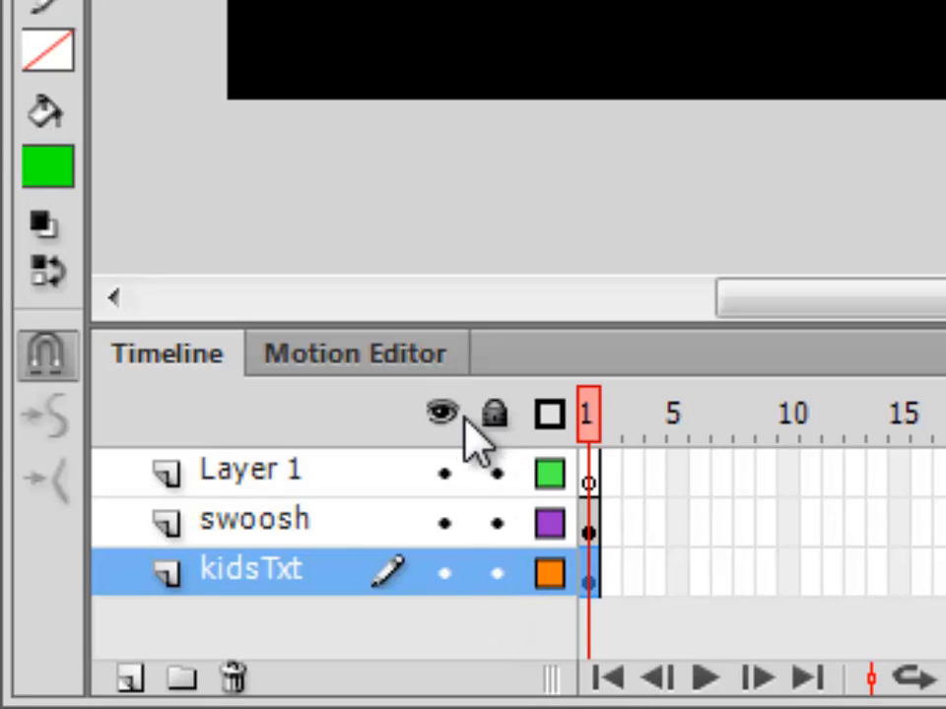
click(495, 524)
click(496, 523)
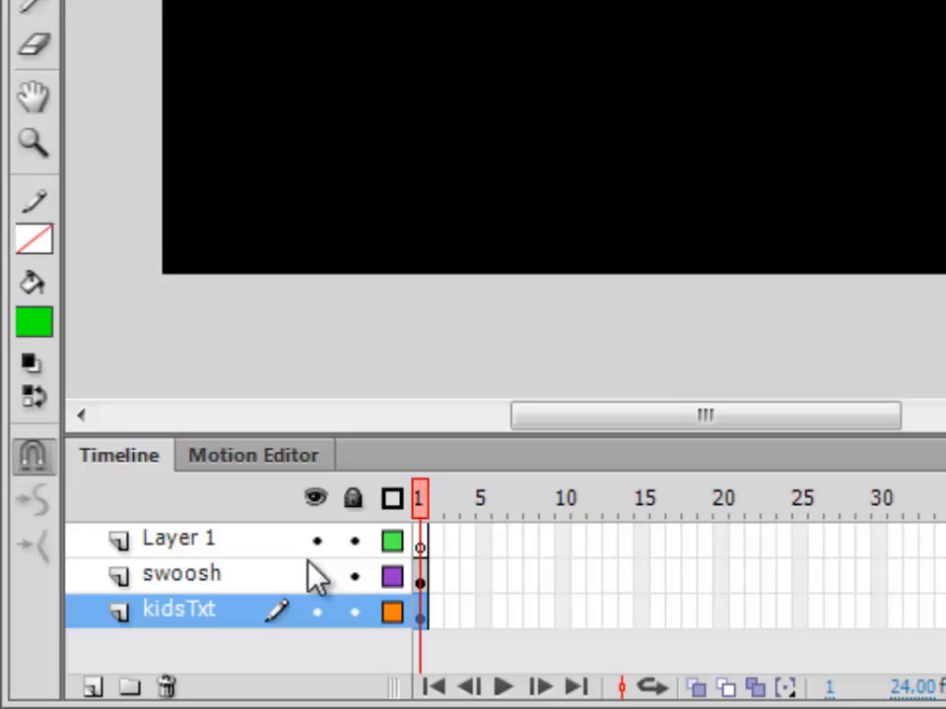
Step: Delete the empty Layer 1 and move the kids text straight down to the lower edge of the stage
click(209, 544)
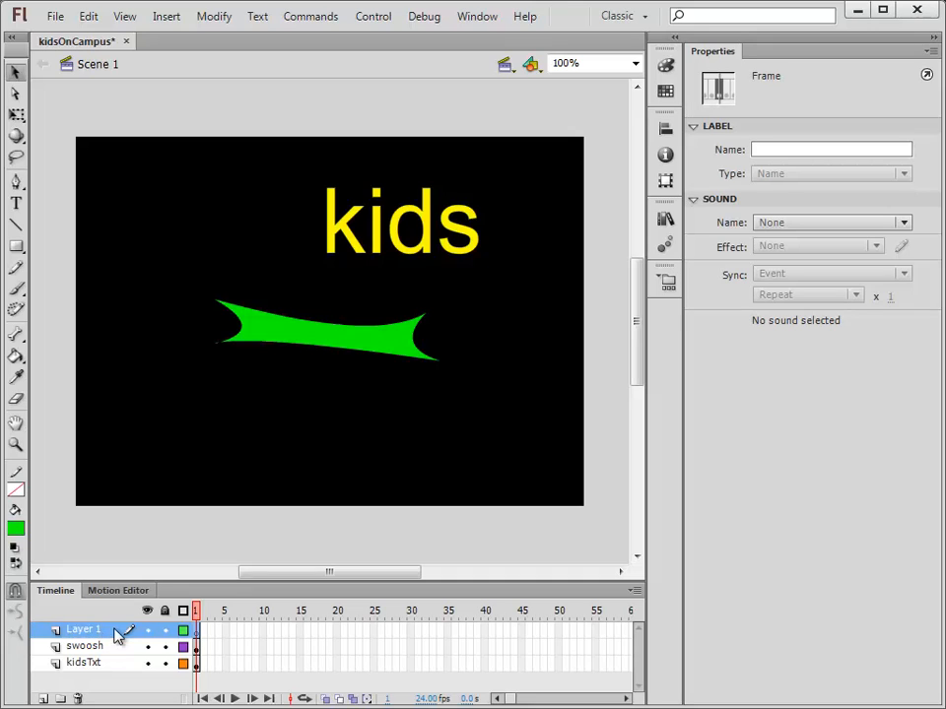
click(79, 699)
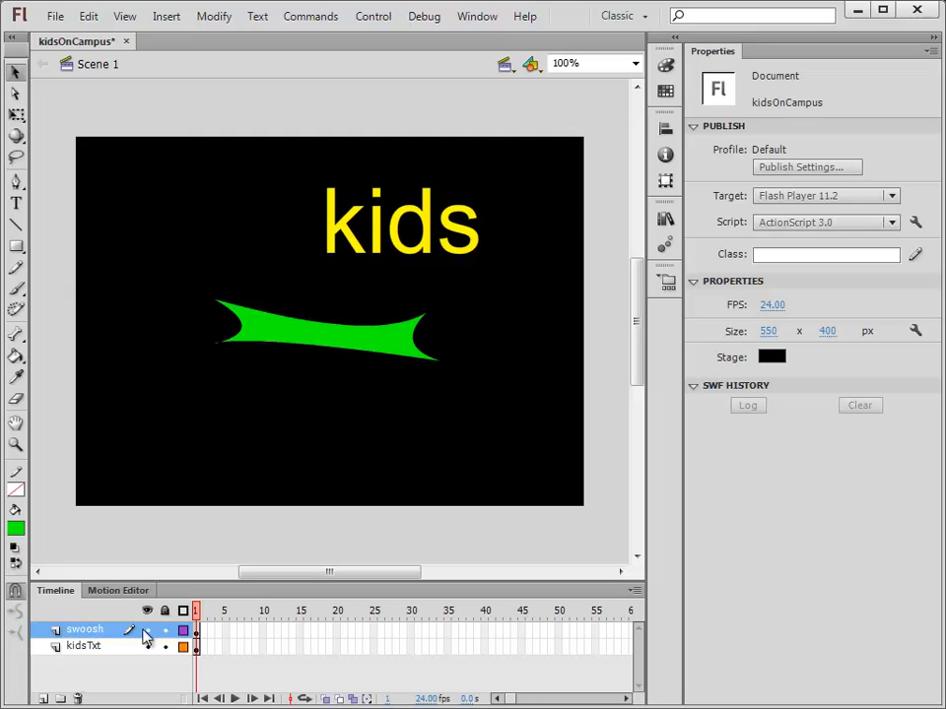
click(415, 227)
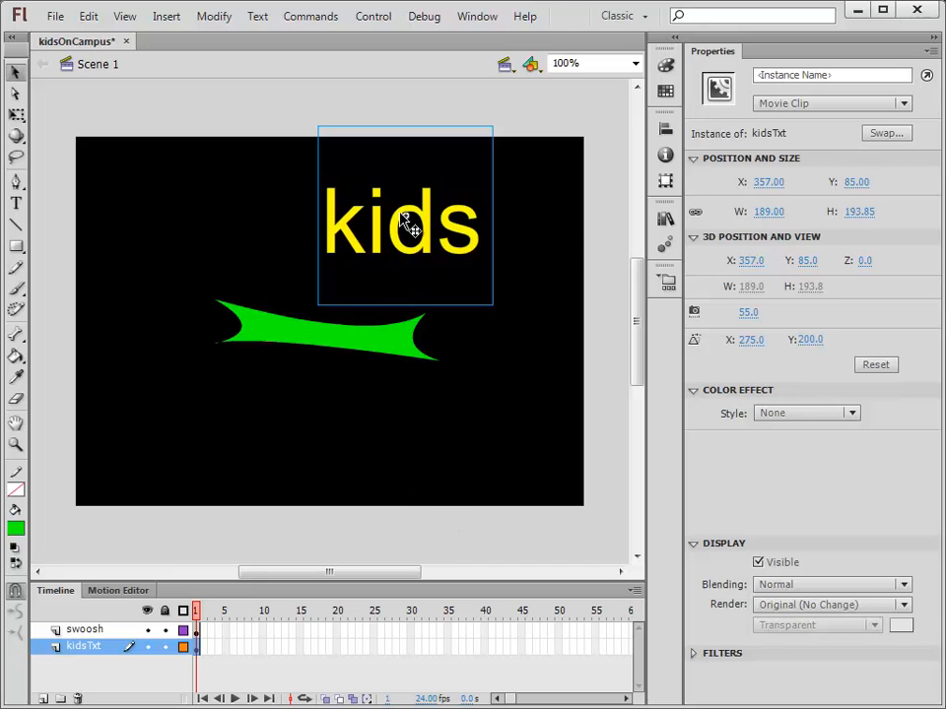
drag(412, 218, 402, 449)
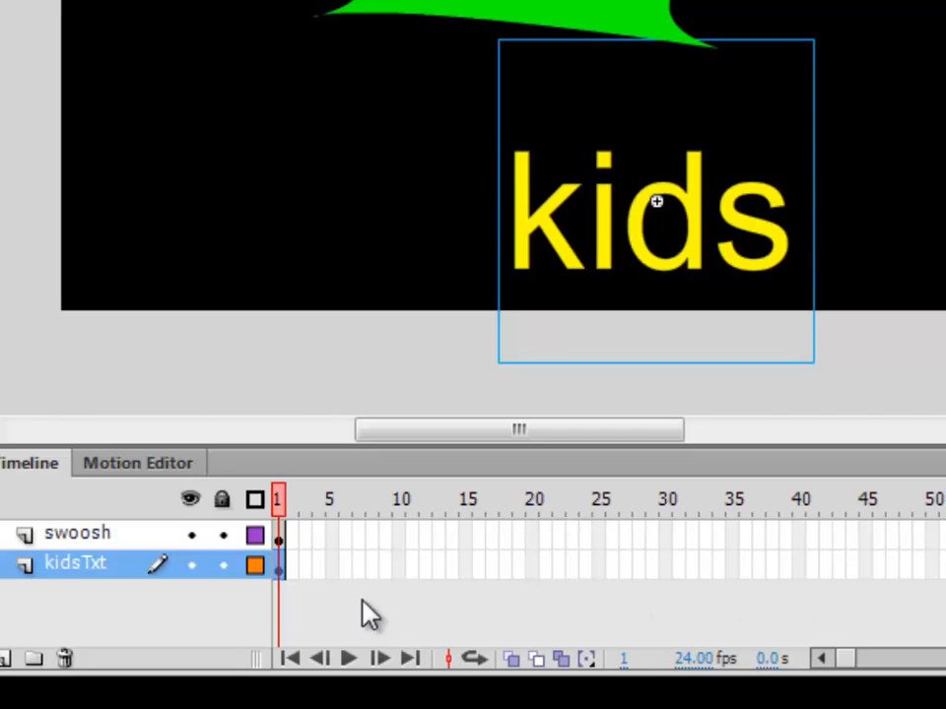
Step: Lock and hide the swoosh layer, and insert a keyframe at frame 50 of the kidsTxt layer
click(930, 568)
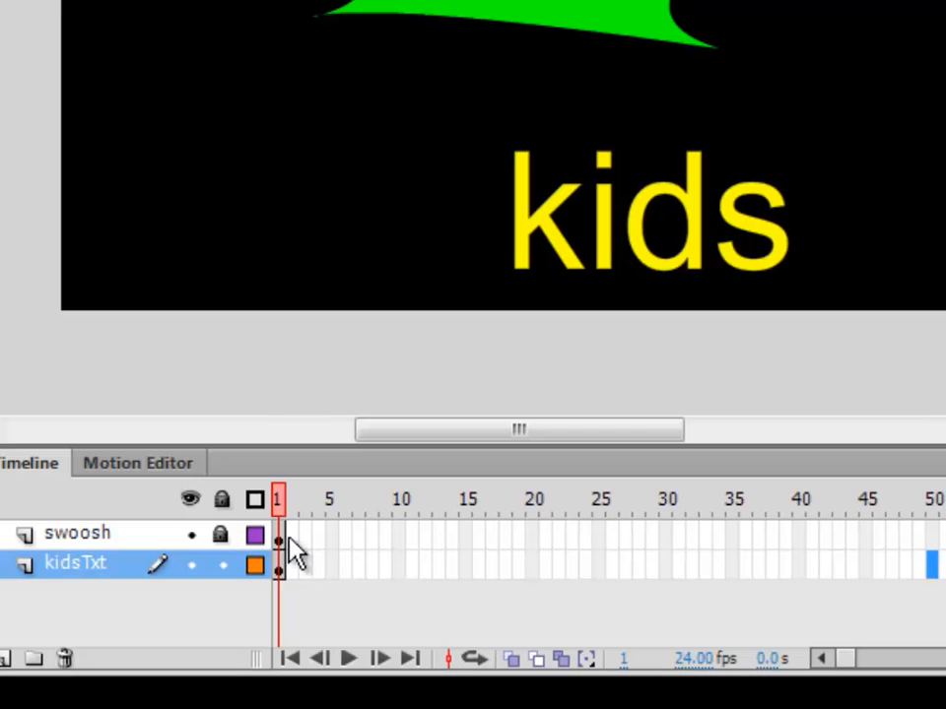
click(191, 537)
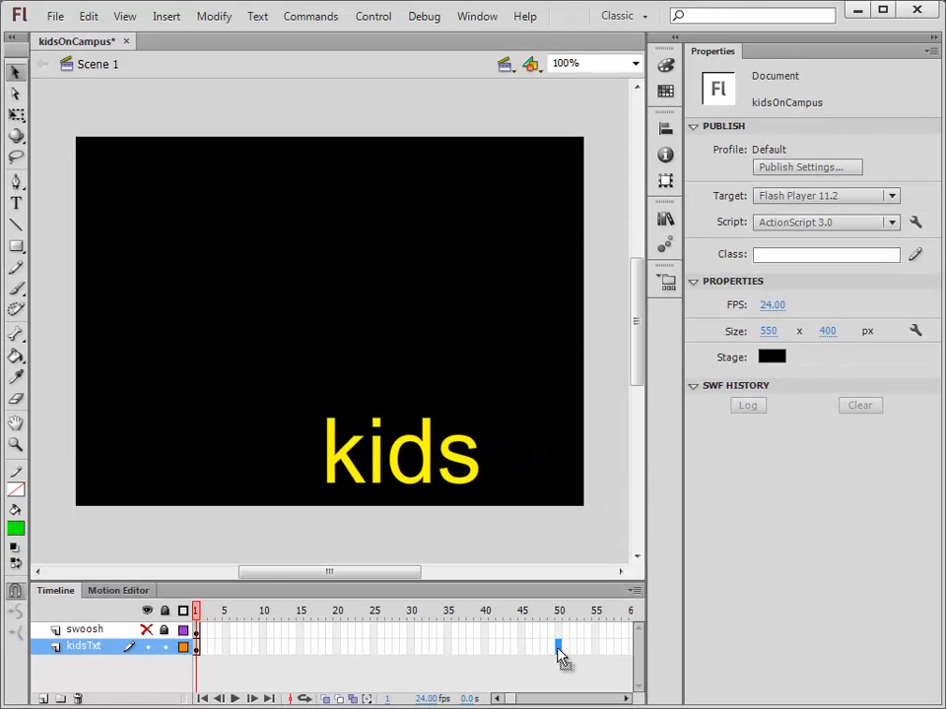
right_click(558, 654)
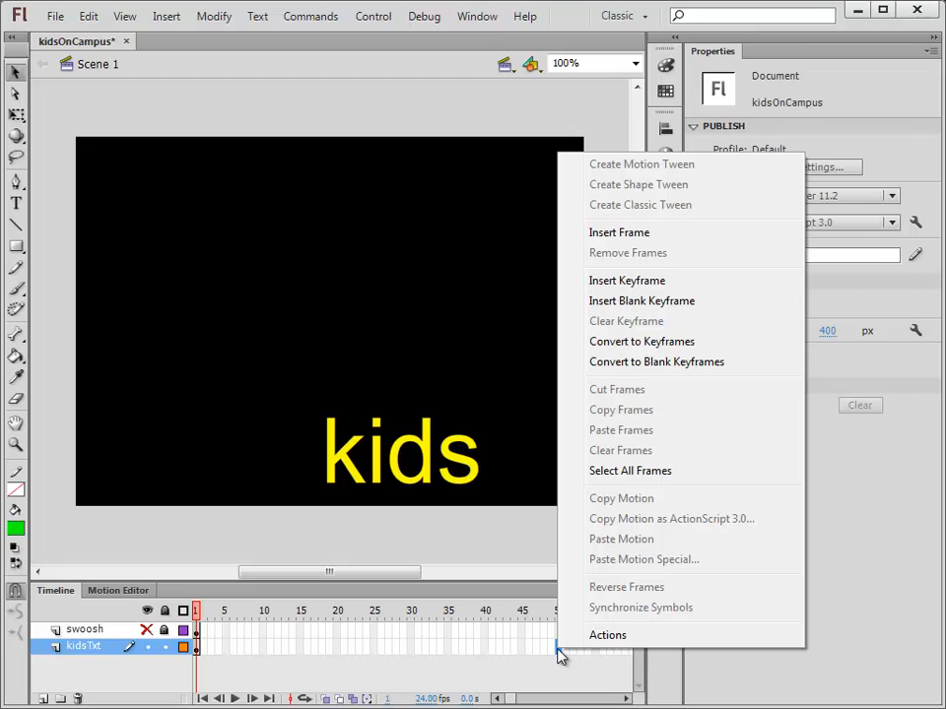
click(658, 282)
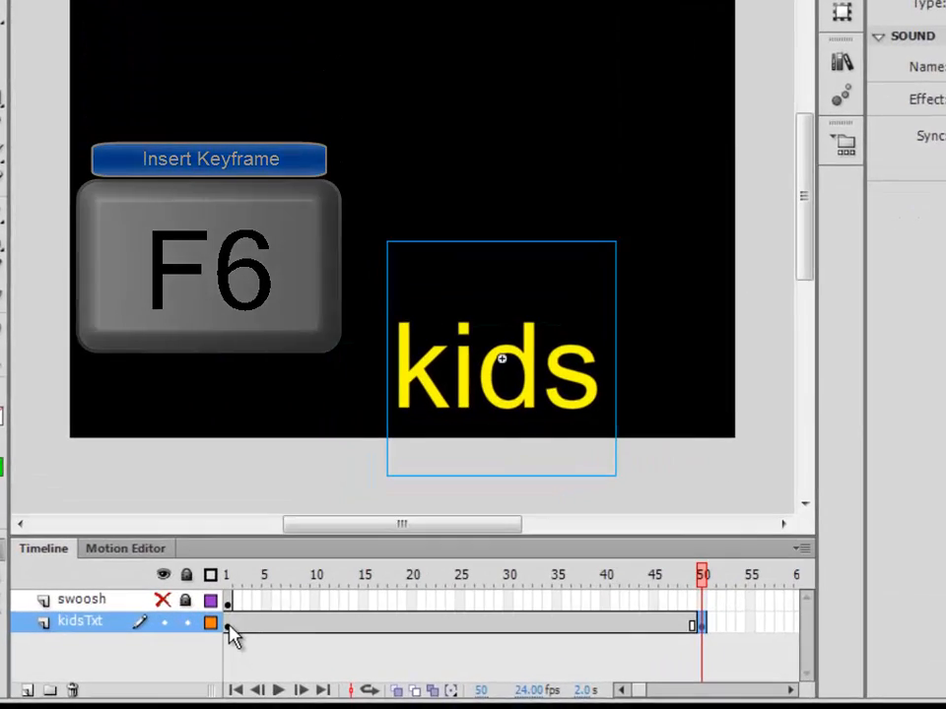
Step: In the frame 1 keyframe of the kidsTxt layer, move the kids text straight up near the stage's top, to about Y 57
click(228, 625)
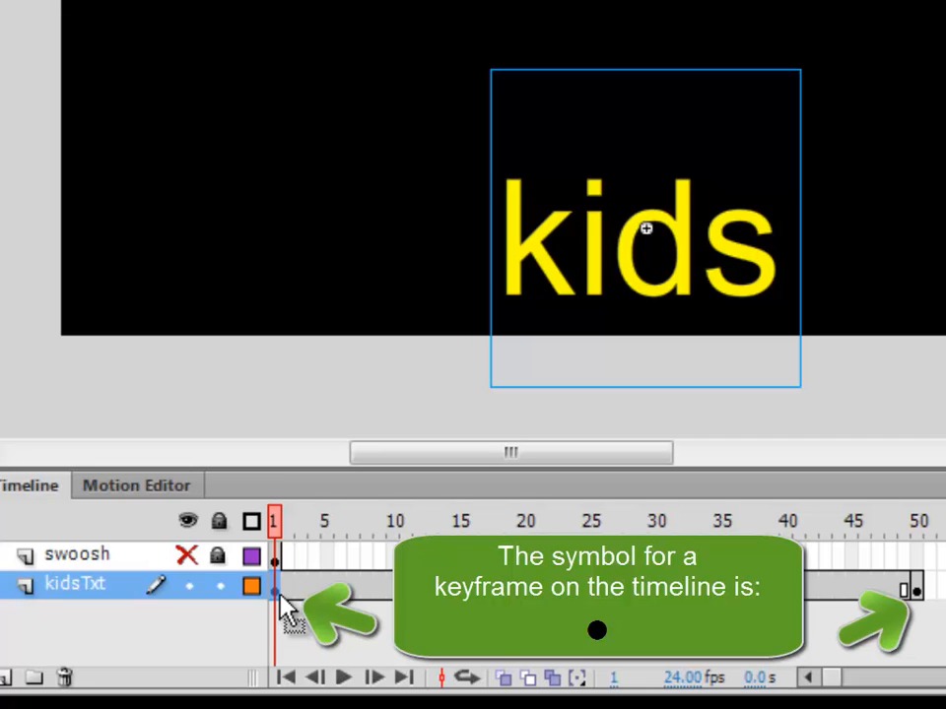
click(917, 590)
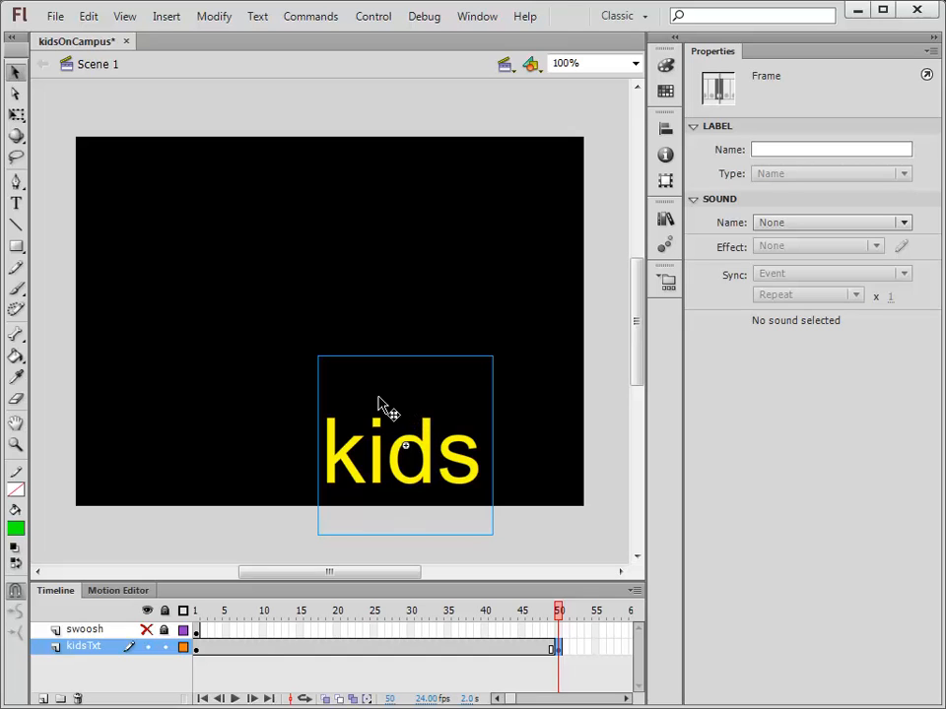
click(200, 652)
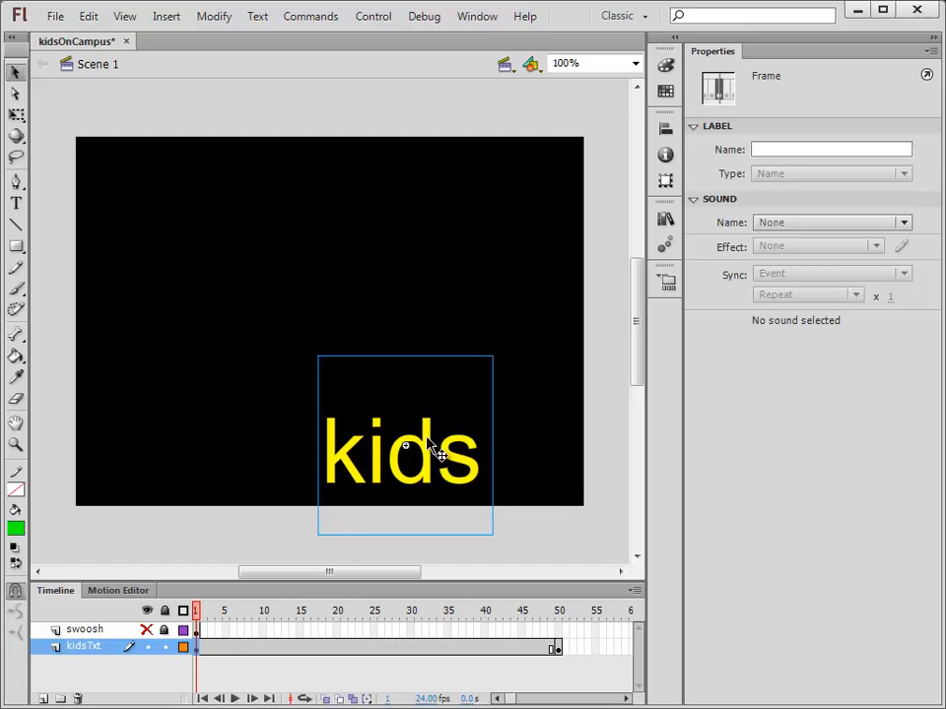
drag(425, 435, 430, 186)
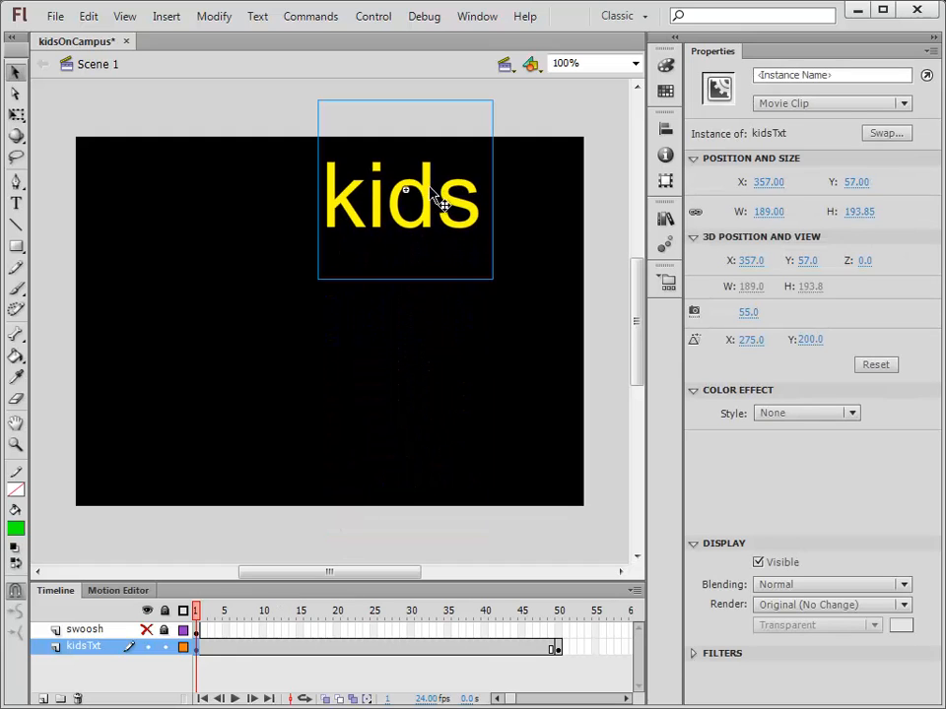
Step: Scrub the timeline between frames 1 and 50 to compare the kids text's position in the two keyframes
click(557, 651)
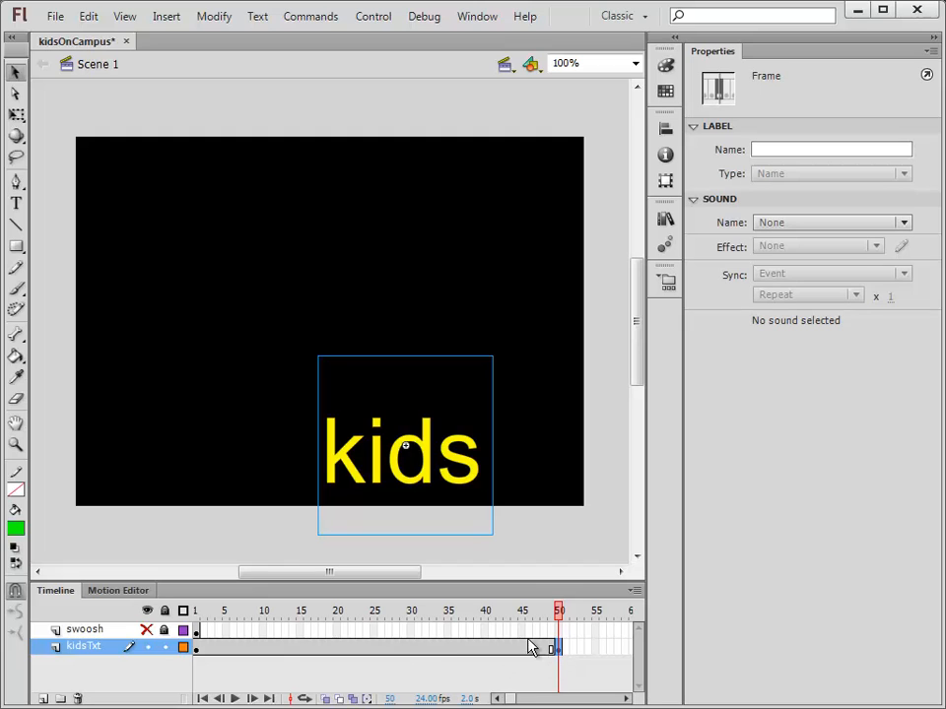
drag(560, 612, 240, 631)
drag(358, 635, 559, 617)
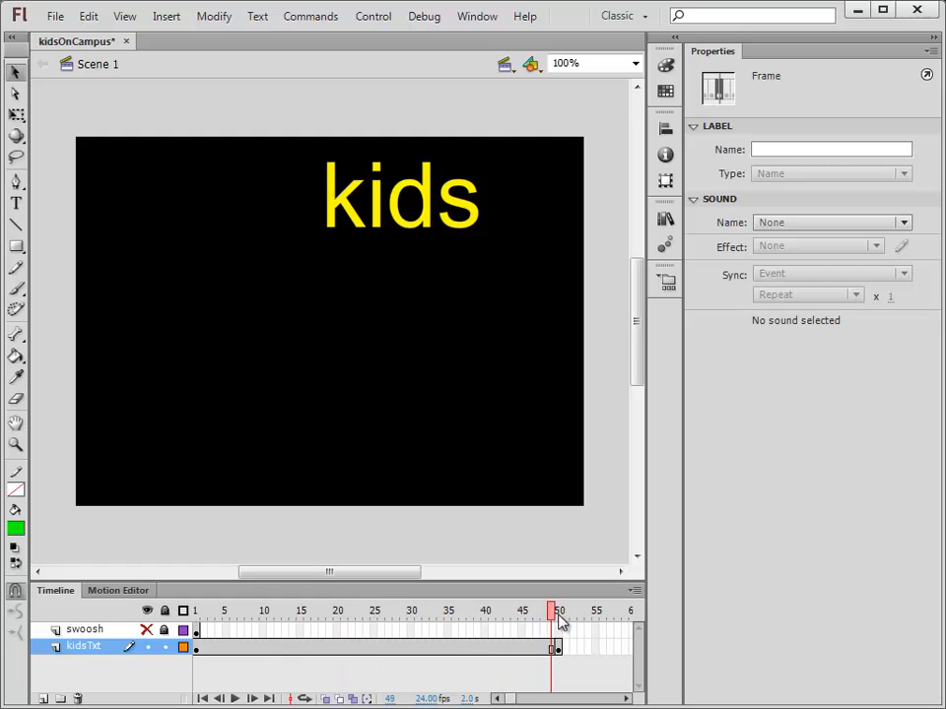
Step: Create a classic tween between the frame 1 and frame 50 keyframes of the kidsTxt layer, and scrub through it
right_click(372, 651)
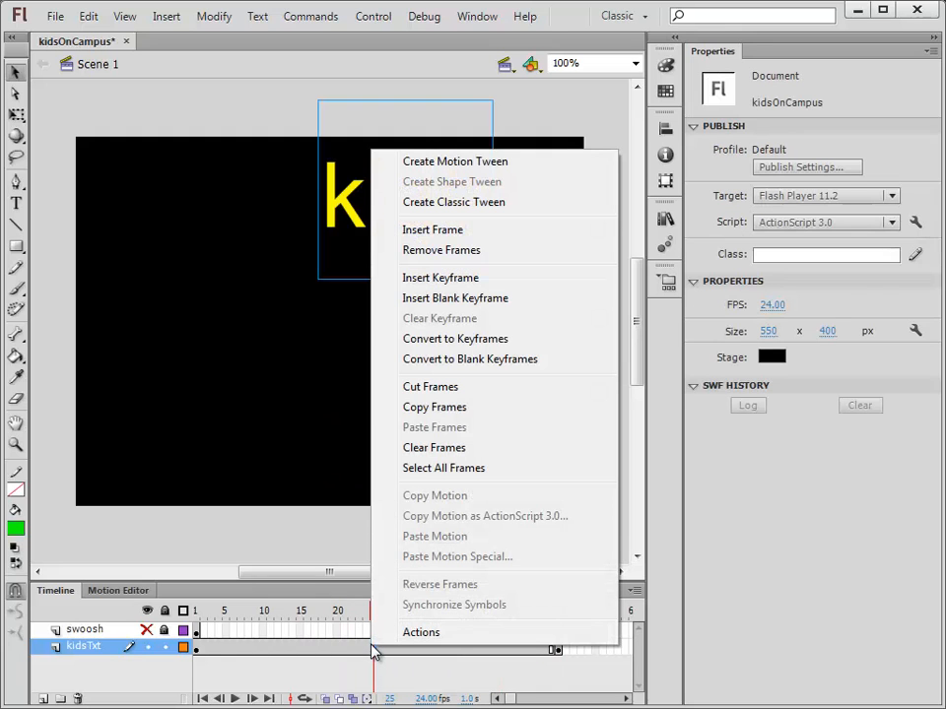
right_click(315, 651)
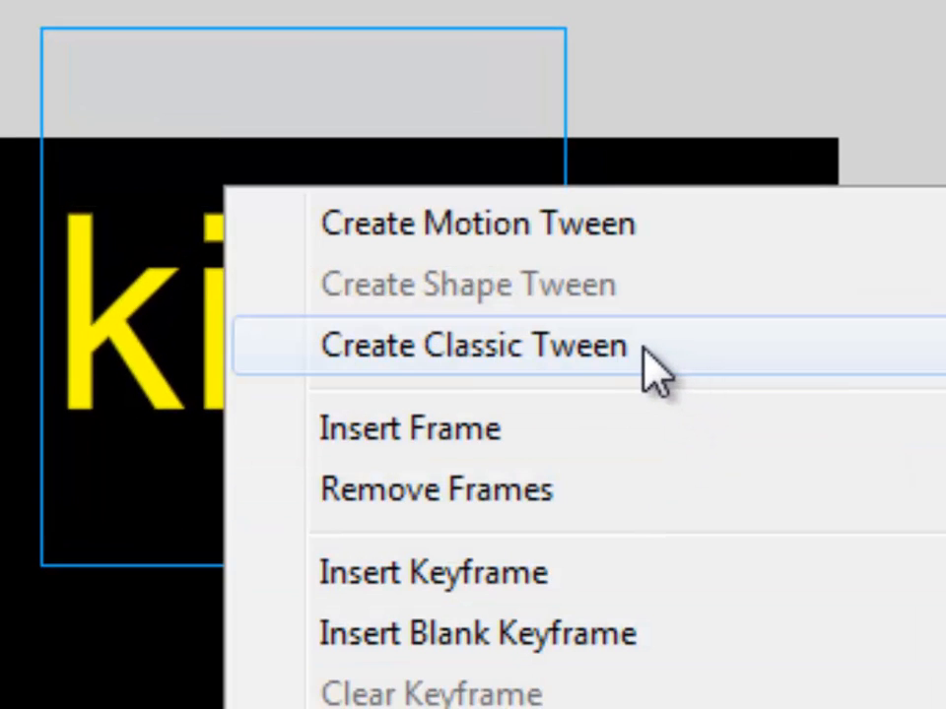
click(552, 345)
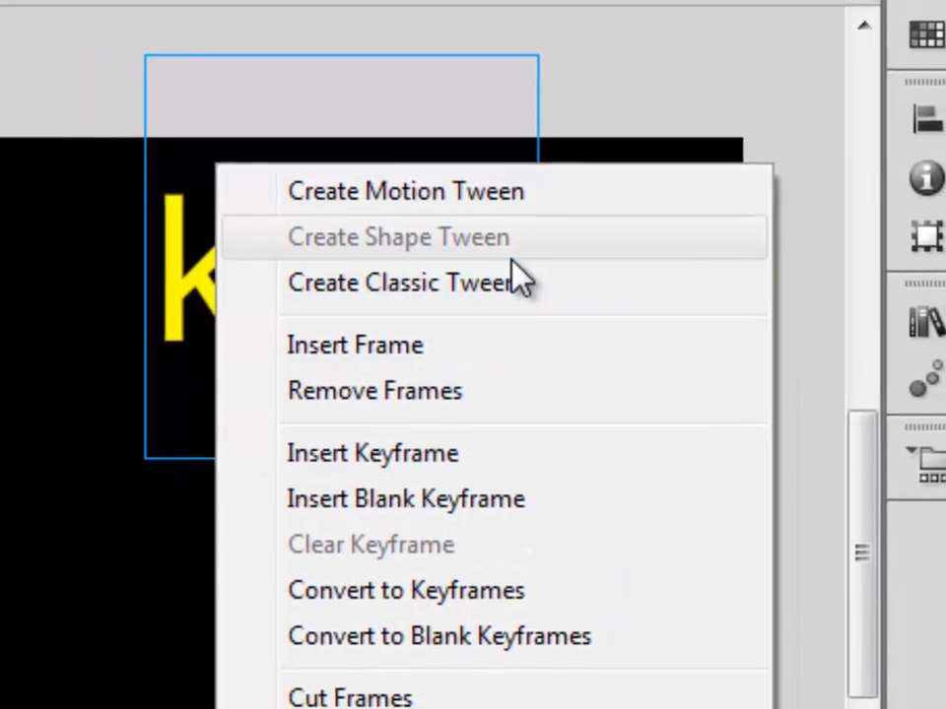
click(509, 285)
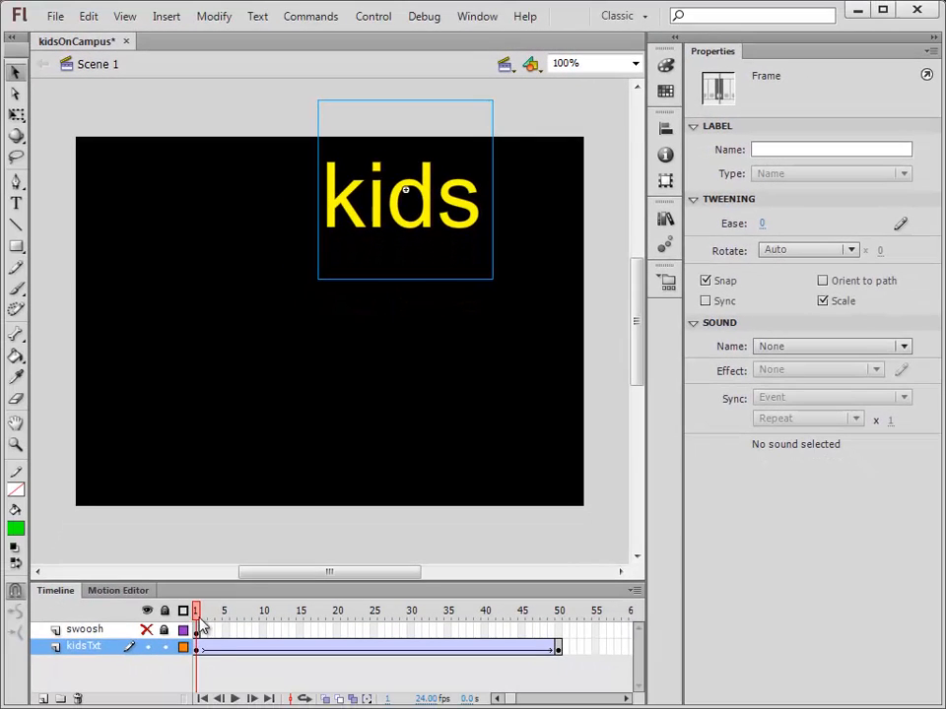
mouse_move(202, 629)
mouse_down()
mouse_move(562, 609)
mouse_move(292, 638)
mouse_move(197, 636)
mouse_up()
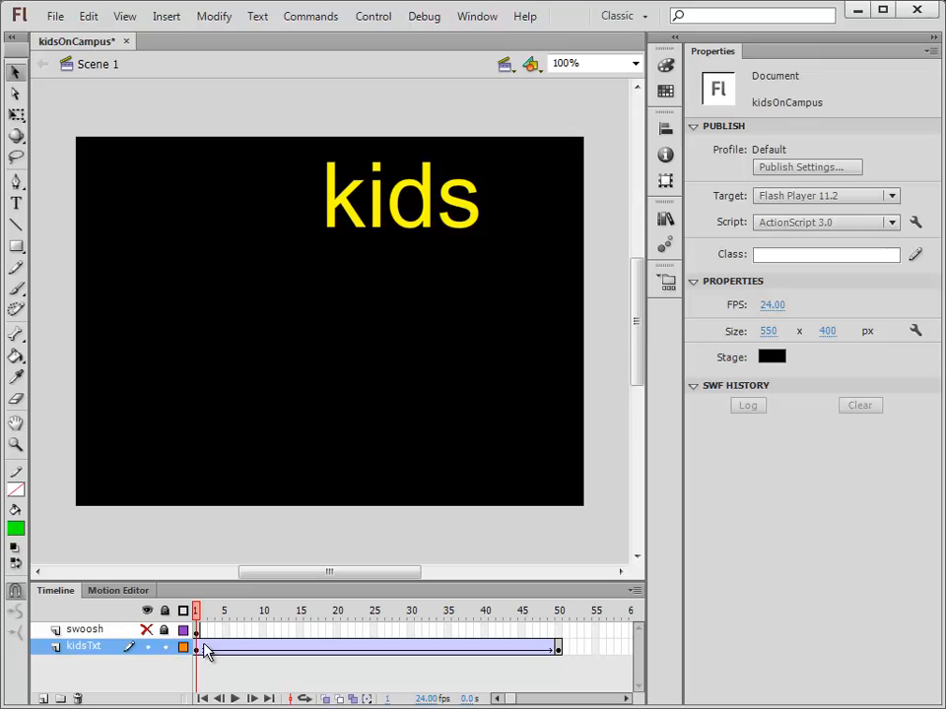
Step: Show and unlock the swoosh layer, hide and lock the kidsTxt layer, and select frame 1 of the swoosh layer
click(146, 631)
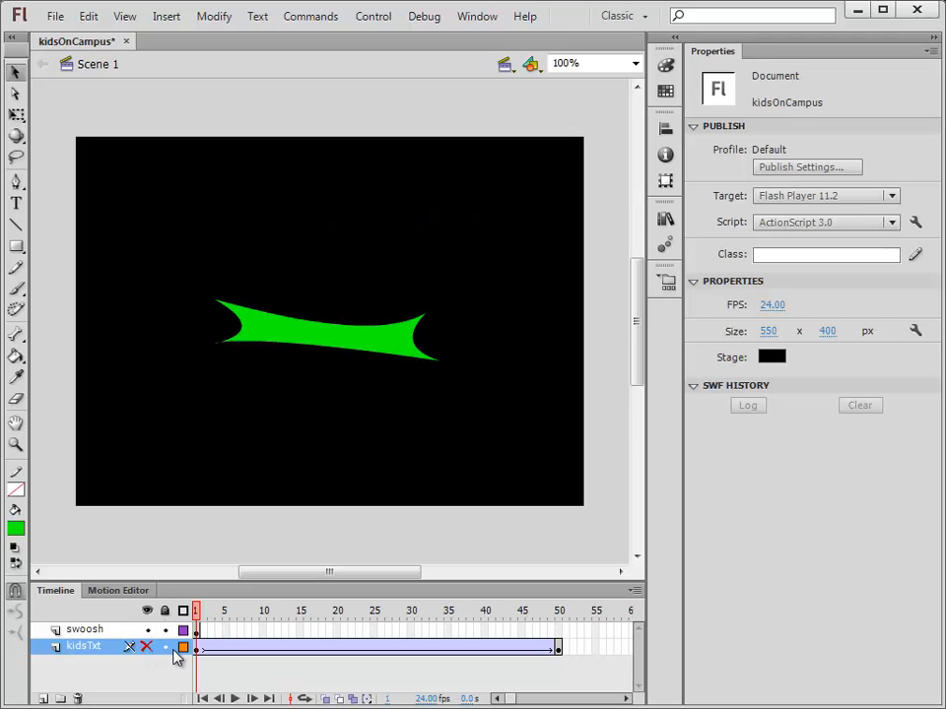
click(167, 653)
click(198, 630)
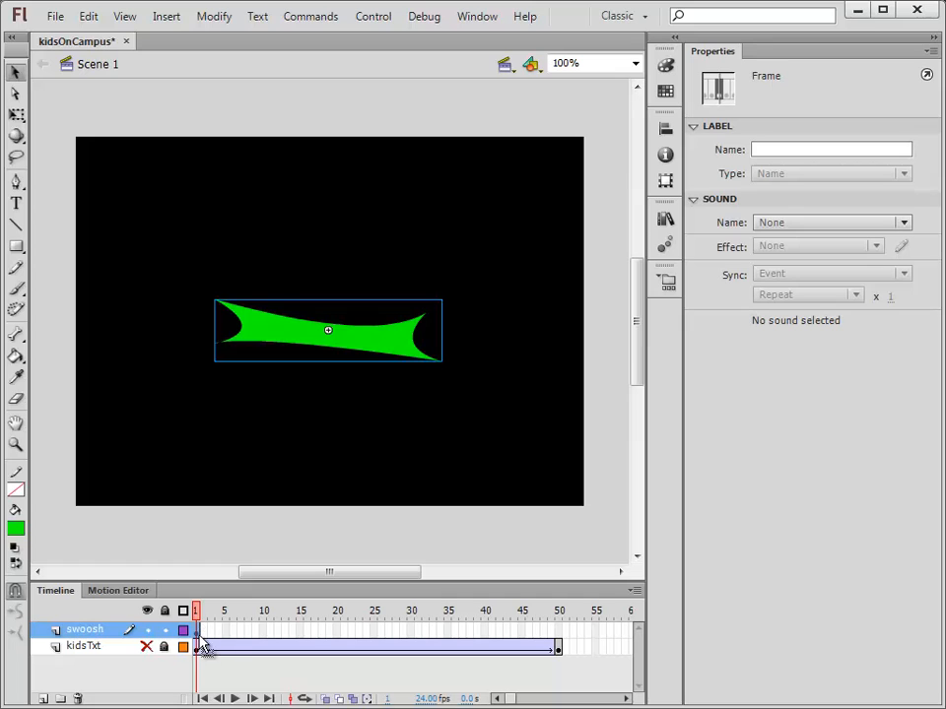
Step: Insert a keyframe at frame 50 of the swoosh layer, and go back to its first keyframe
click(559, 632)
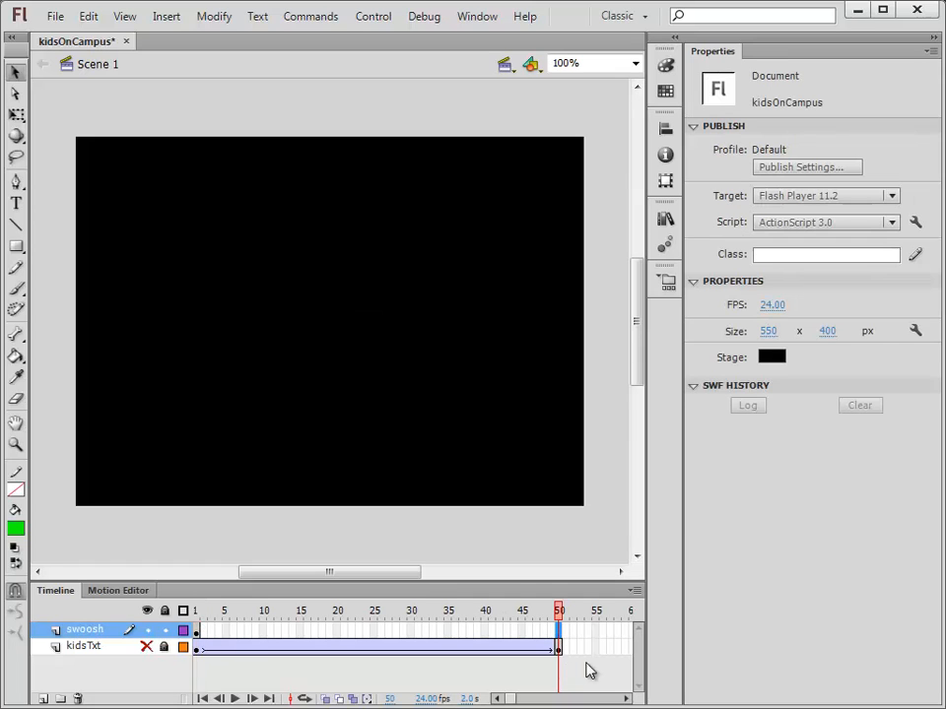
key(F6)
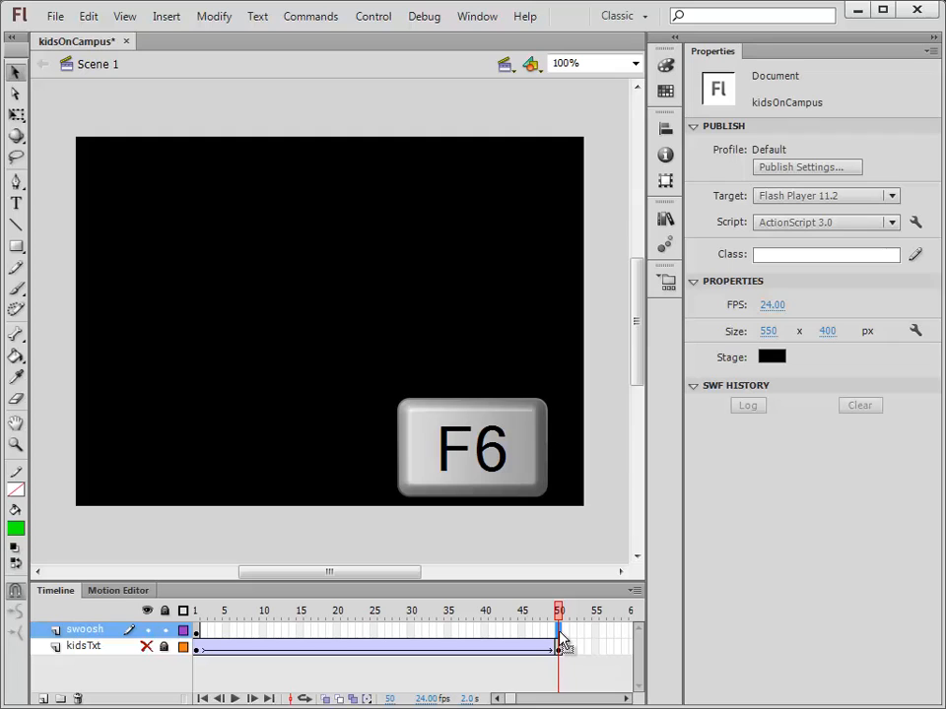
key(F6)
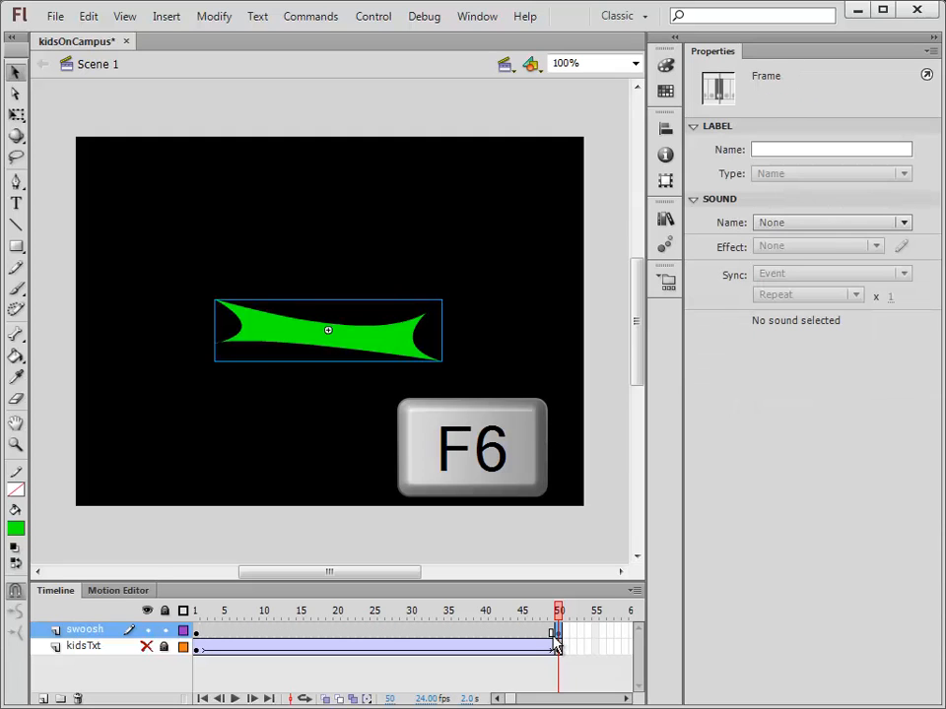
click(198, 635)
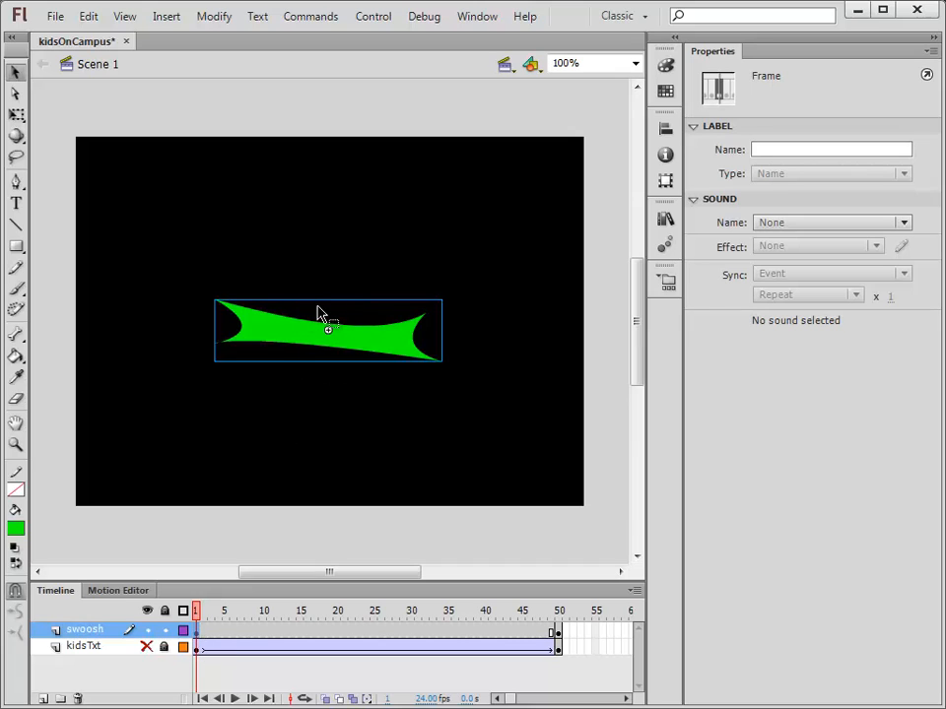
Step: In the frame 50 keyframe, rotate the swoosh almost a half turn with Free Transform and compare it with frame 1
click(556, 634)
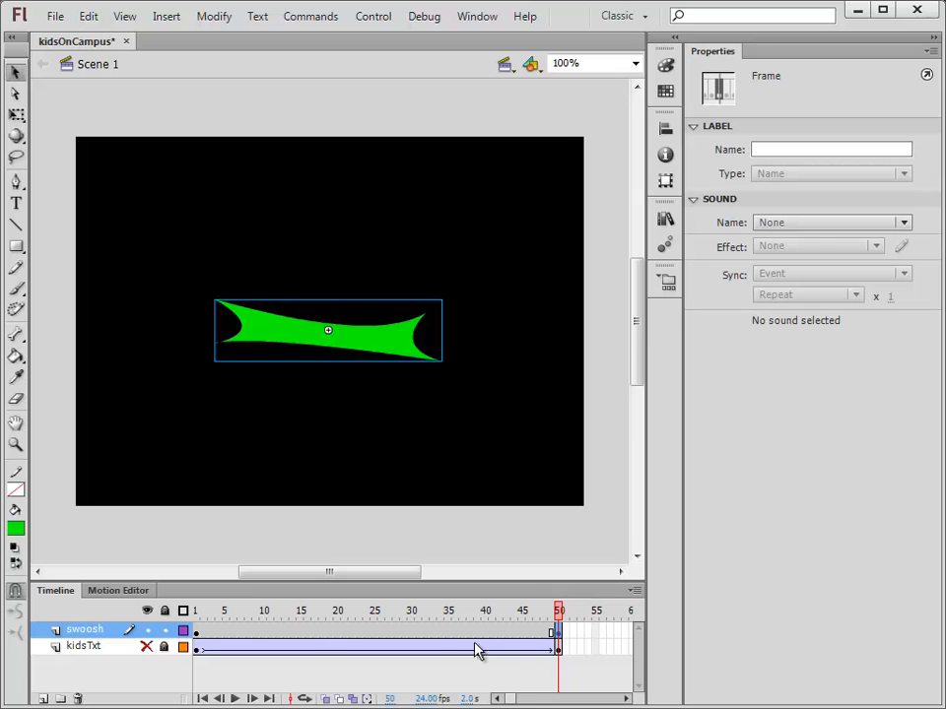
click(328, 317)
click(355, 337)
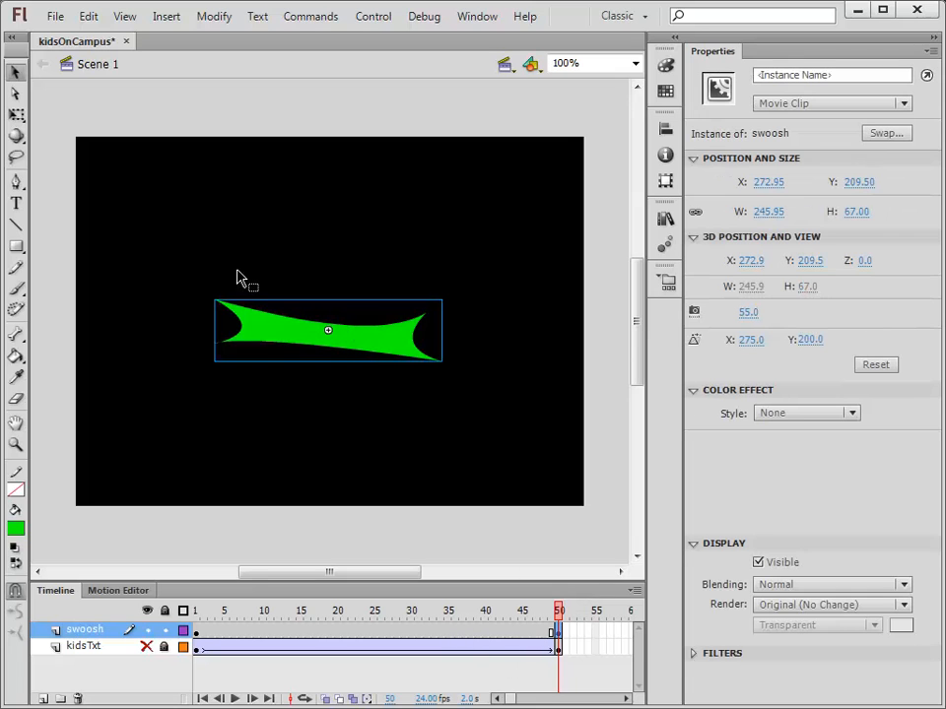
click(19, 118)
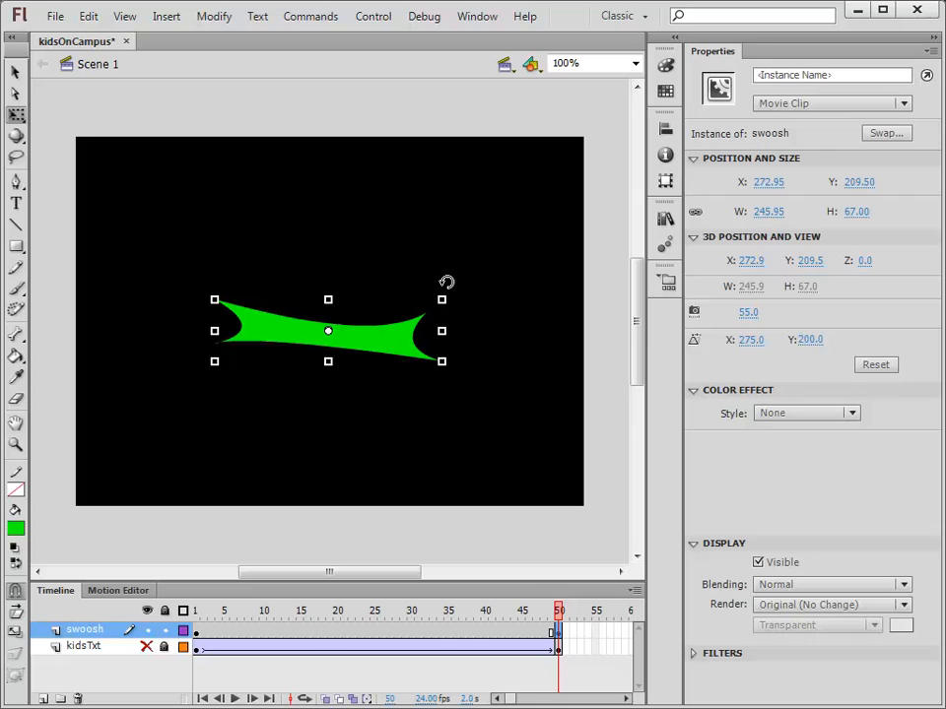
drag(446, 283, 258, 345)
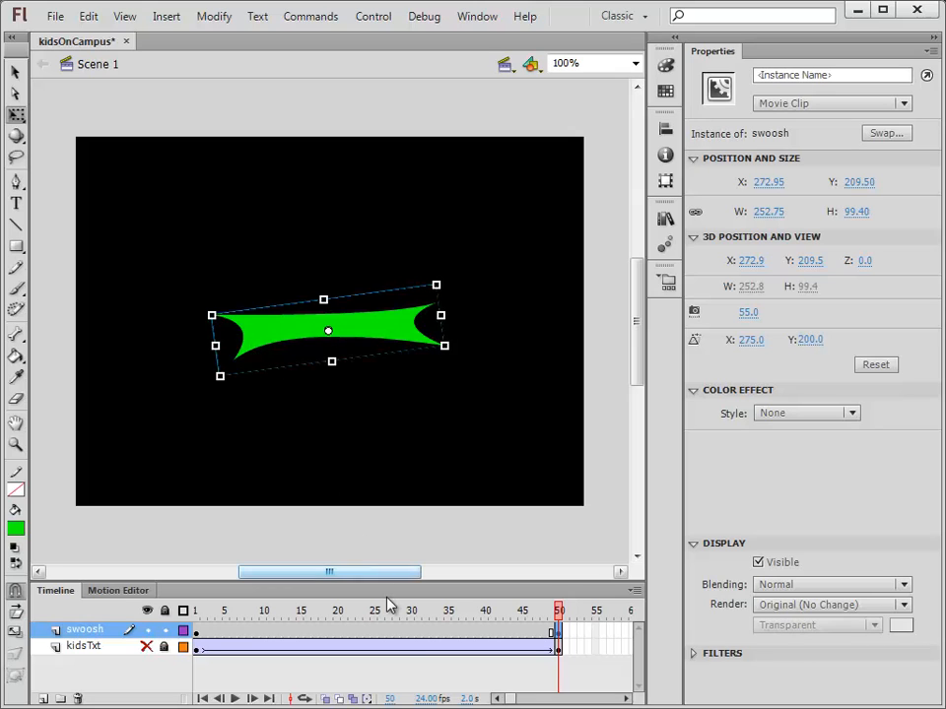
click(198, 641)
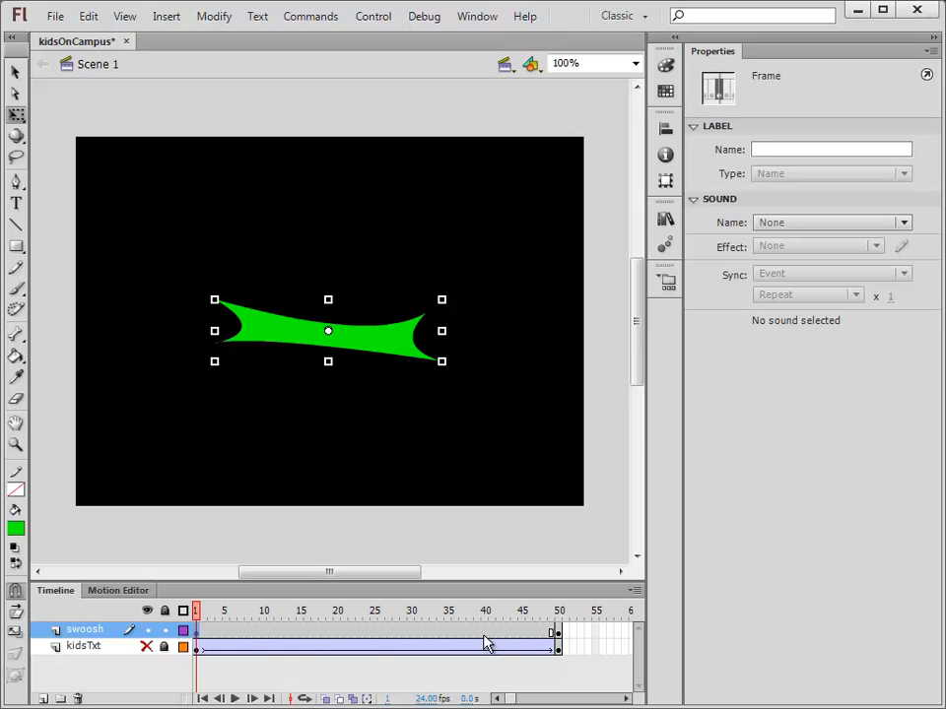
click(558, 635)
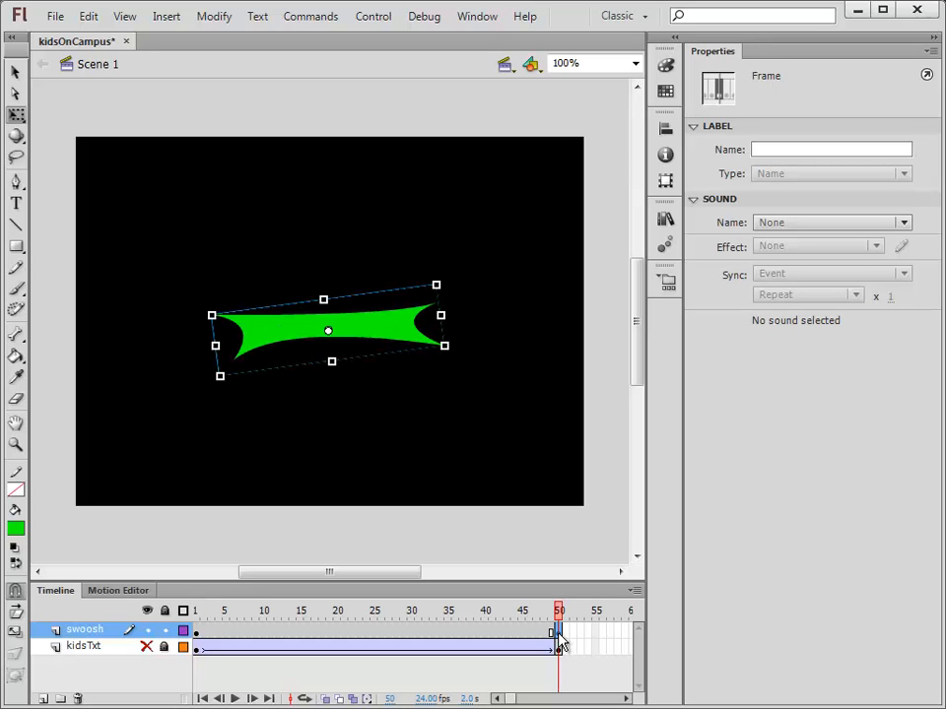
Step: Create a classic tween between the two swoosh keyframes, and scrub the playhead back to frame 1
right_click(381, 638)
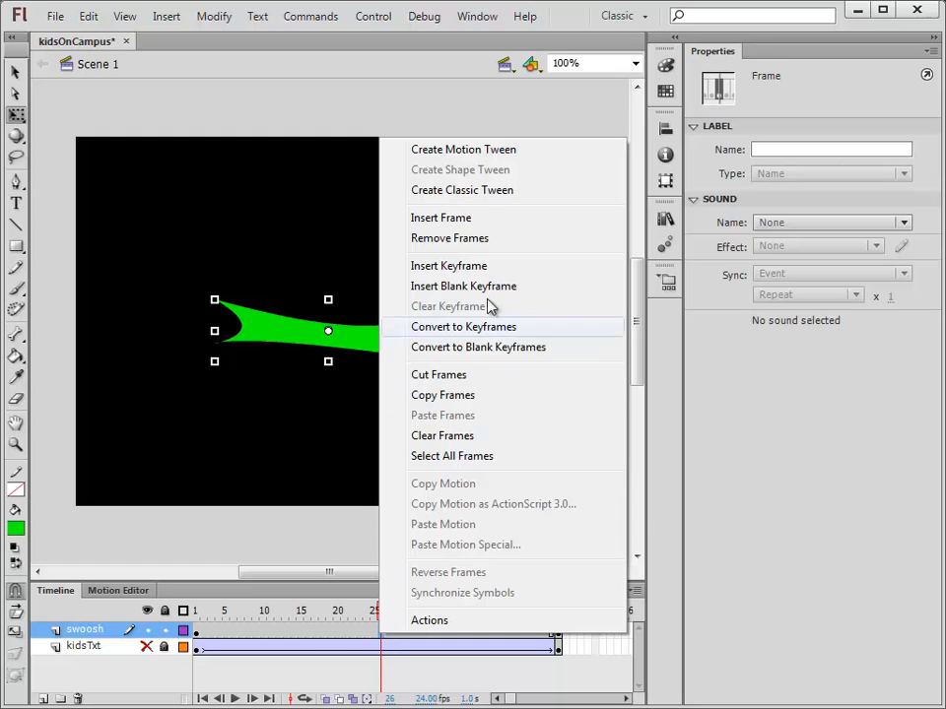
click(484, 192)
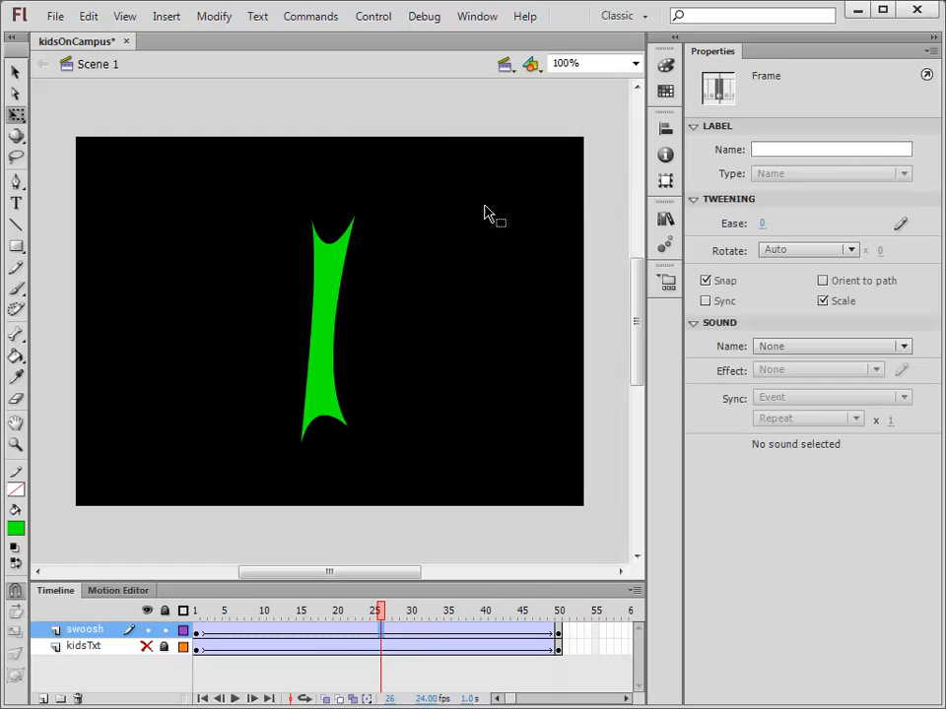
drag(384, 617, 195, 610)
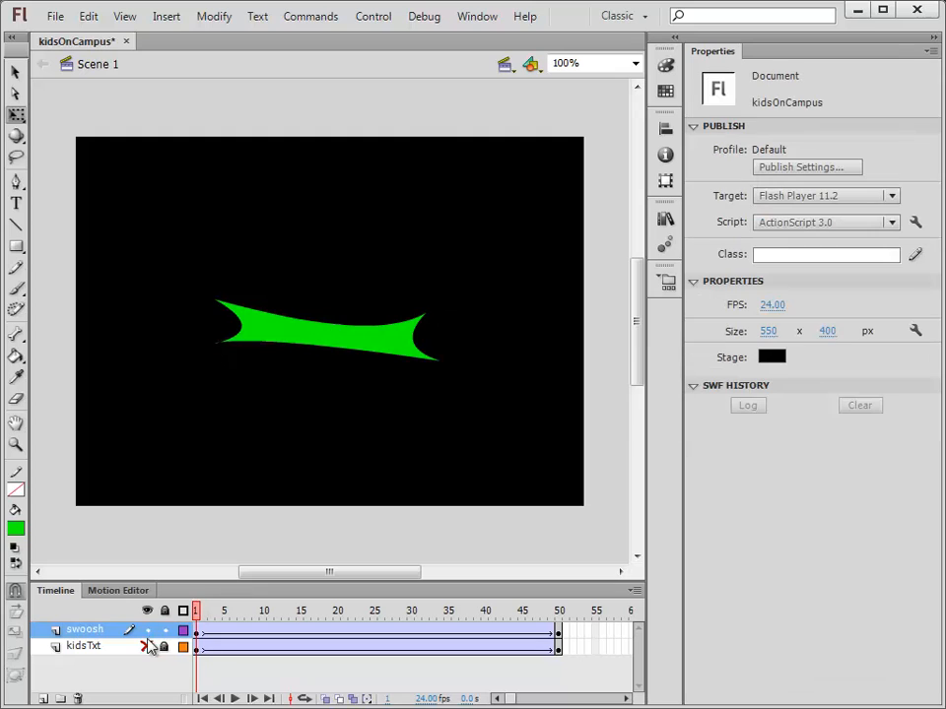
Step: Show and unlock the kidsTxt layer, and play the whole animation on the stage
click(148, 648)
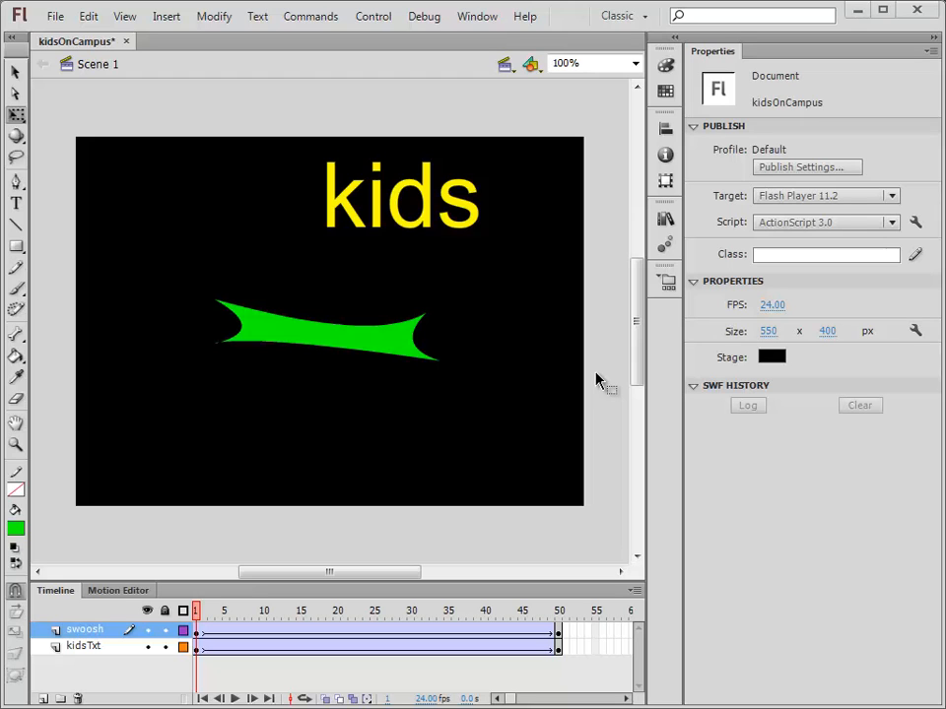
click(325, 16)
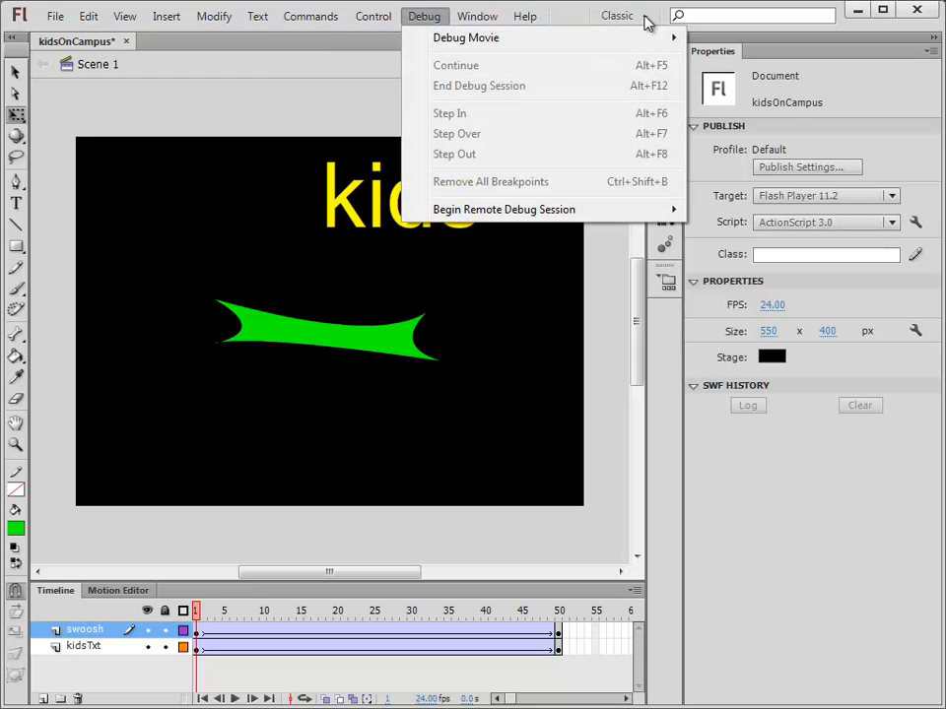
key(Escape)
key(Return)
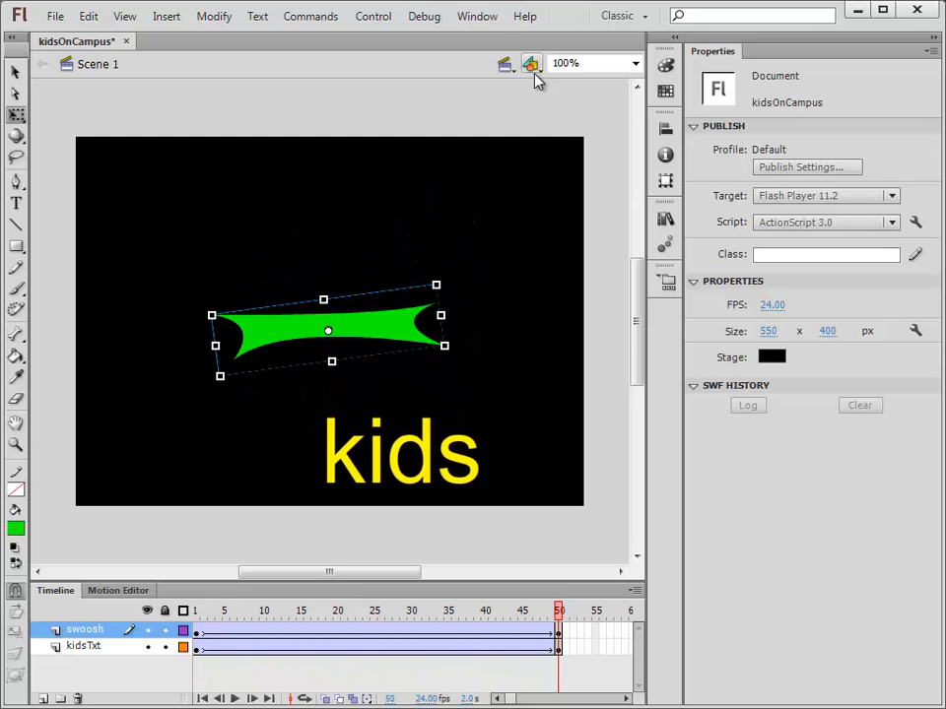
Step: Test the movie in its own player window to view both tweens, and close the preview
click(520, 247)
key(ctrl+Return)
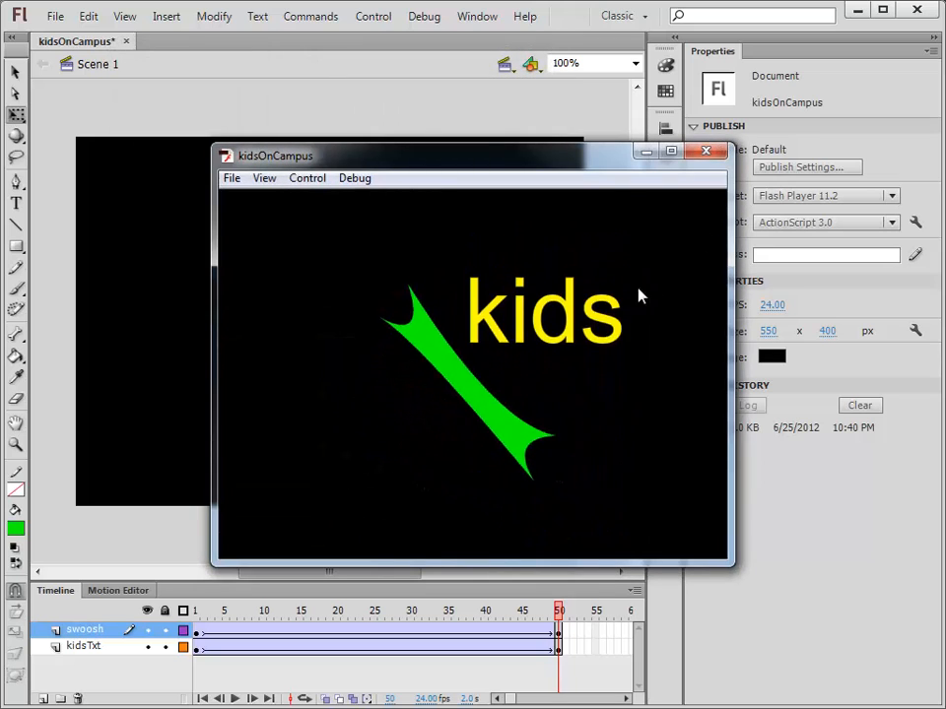
click(715, 151)
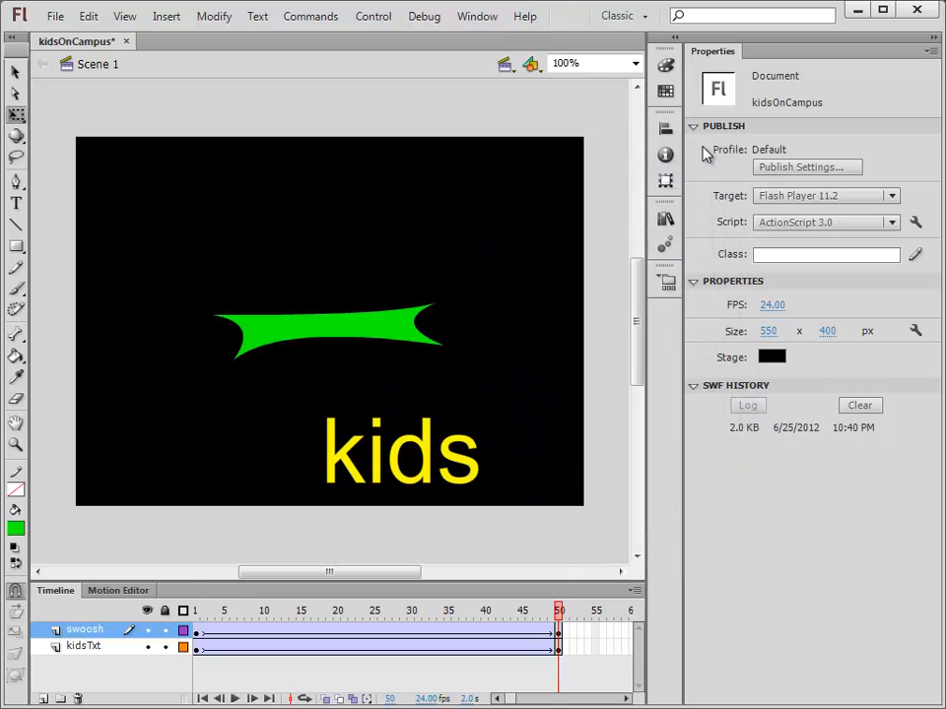
click(55, 18)
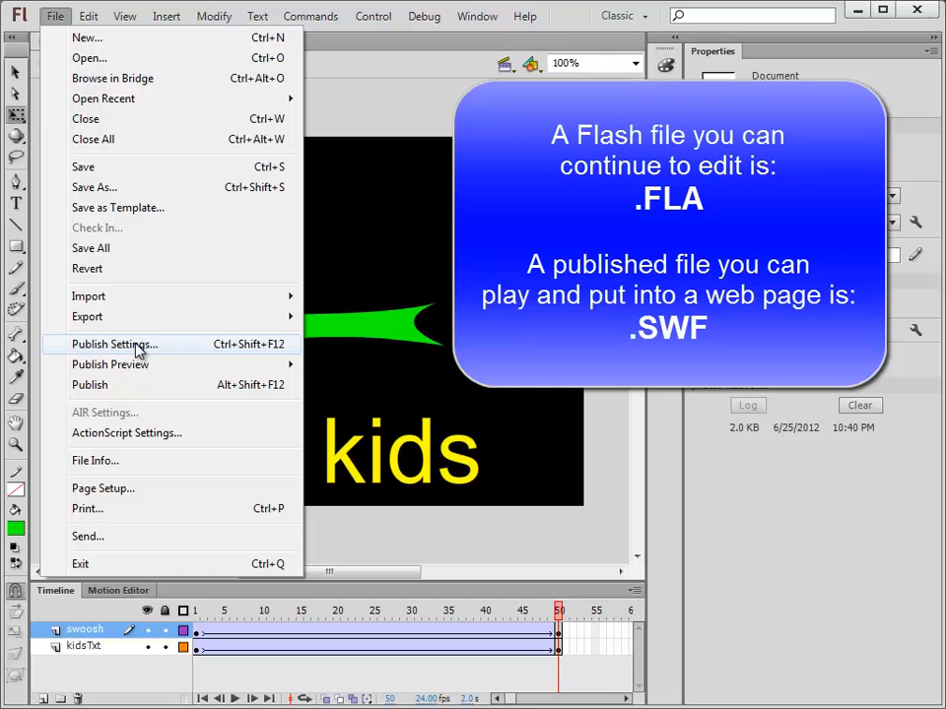
click(611, 315)
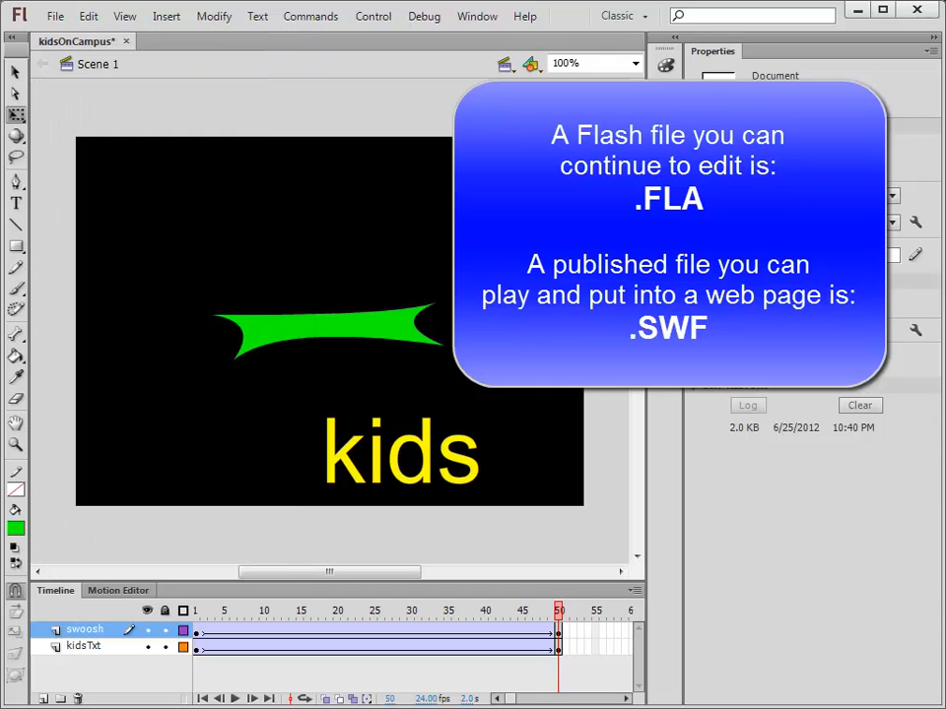